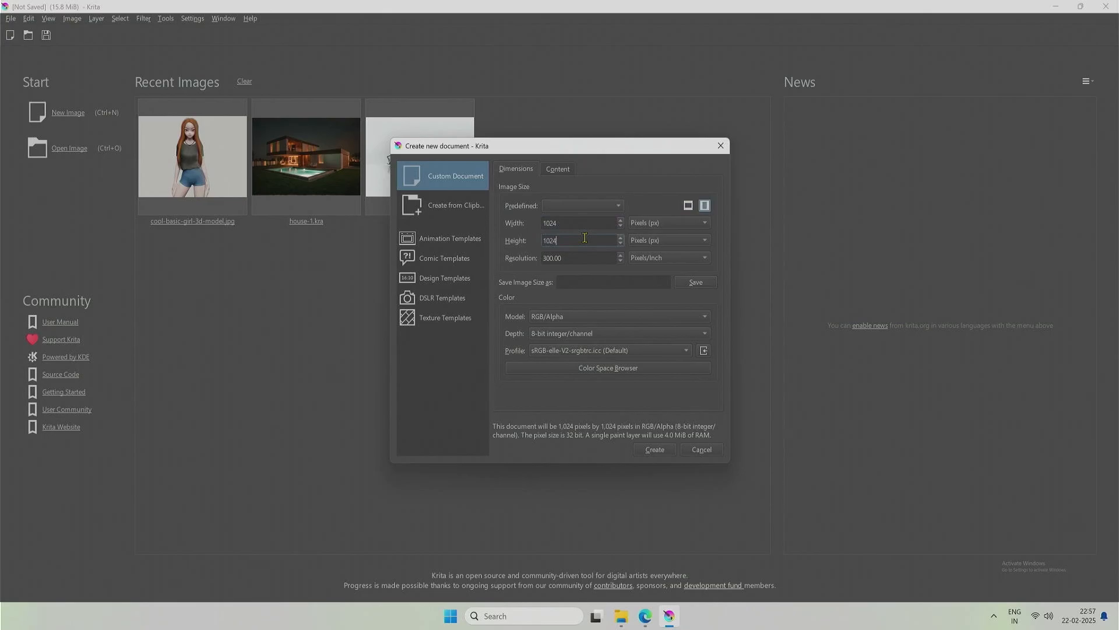
Create the 1024 × 1024 px document and generate an AI image from the prompt "a woman in a restaurant".
{"action": "left_click", "coordinate": [669, 452]}
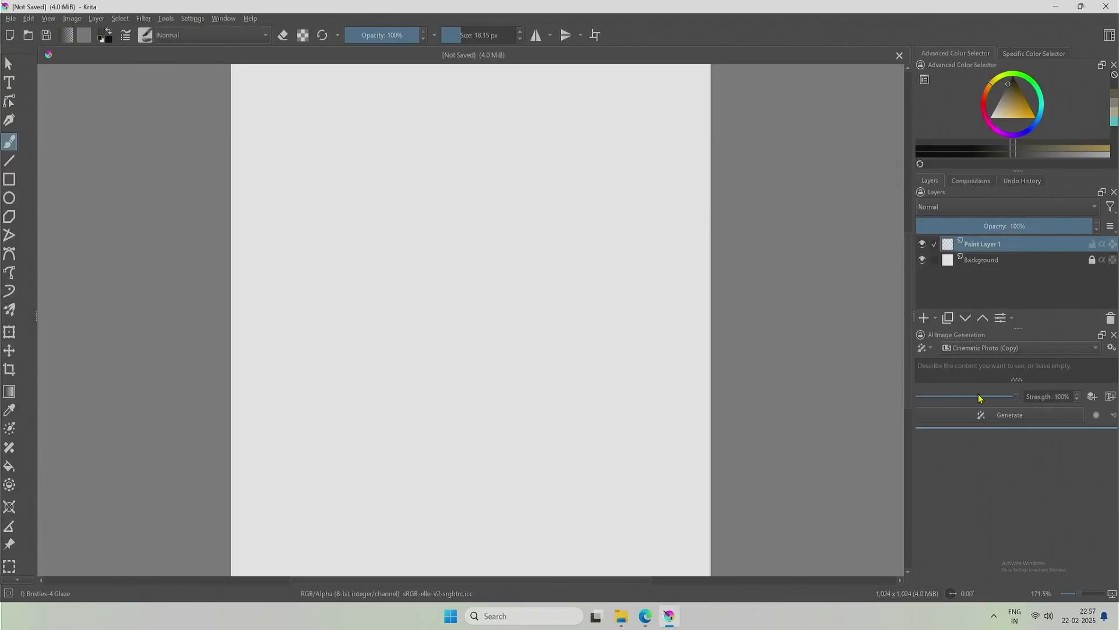
{"action": "left_click", "coordinate": [994, 371]}
{"action": "type", "text": "a"}
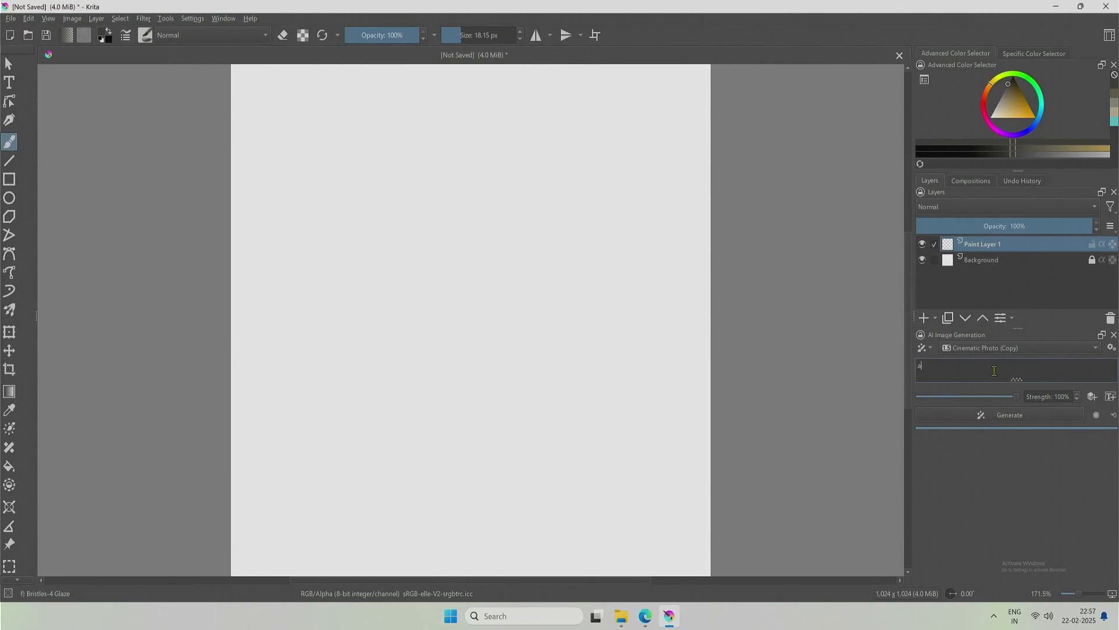
{"action": "type", "text": " woman in a restaurant"}
{"action": "left_click", "coordinate": [1005, 416]}
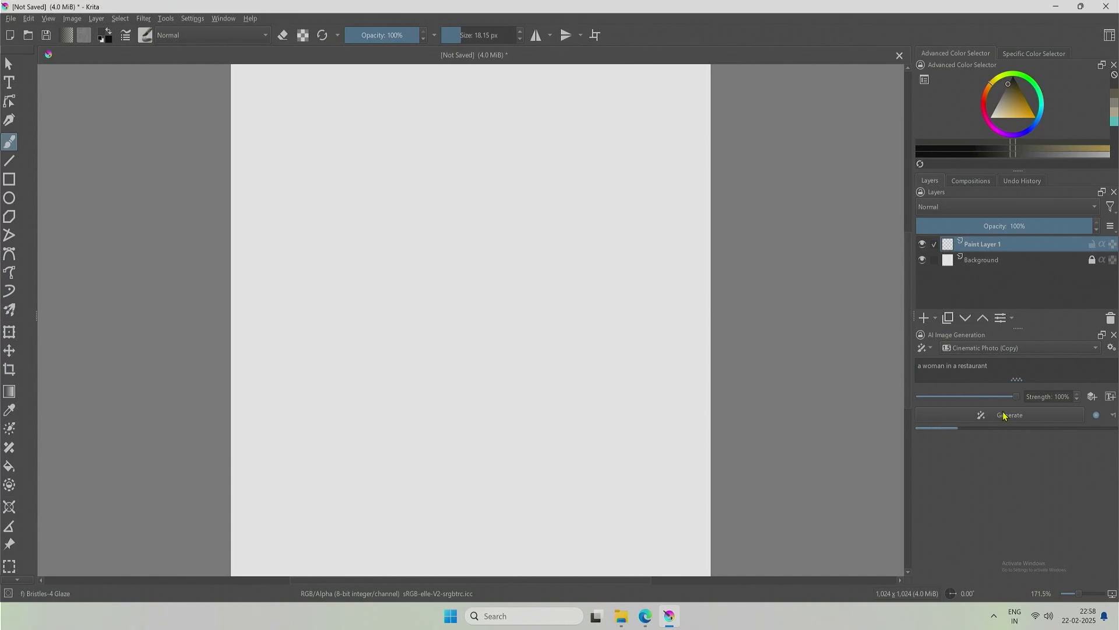
Switch the AI generation style to Cinematic Photo (XL) and generate the restaurant image again.
{"action": "left_click", "coordinate": [1043, 351]}
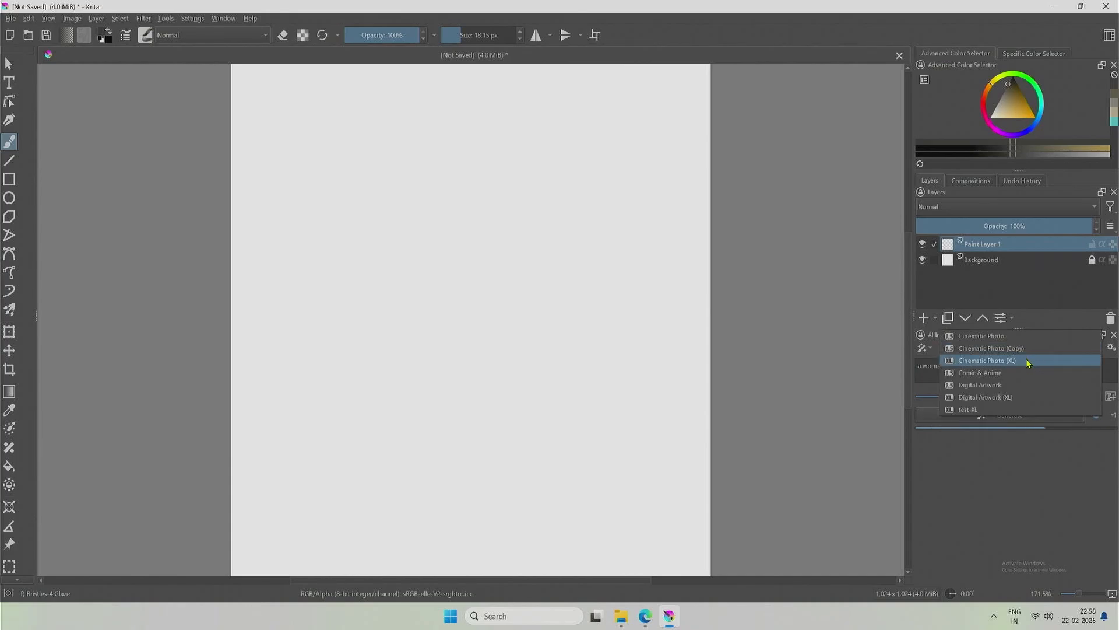
{"action": "left_click", "coordinate": [1028, 362]}
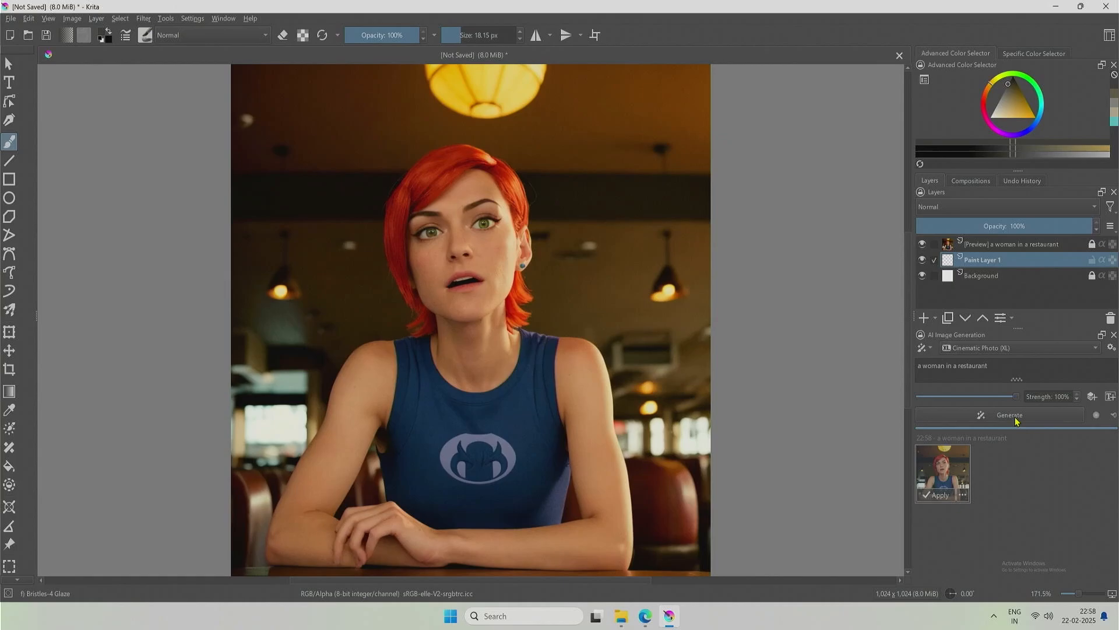
{"action": "left_click", "coordinate": [1015, 421]}
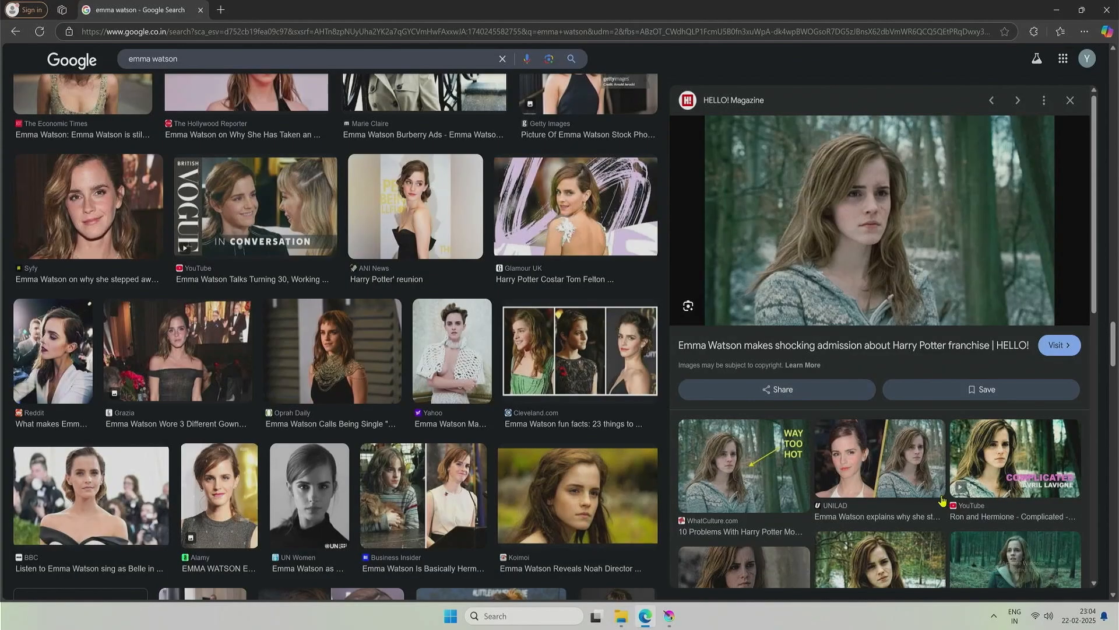
In the browser, open the HELLO! Magazine forest photo of Emma Watson in its own tab and save the image.
{"action": "scroll", "coordinate": [909, 484], "scroll_direction": "down", "scroll_amount": 2}
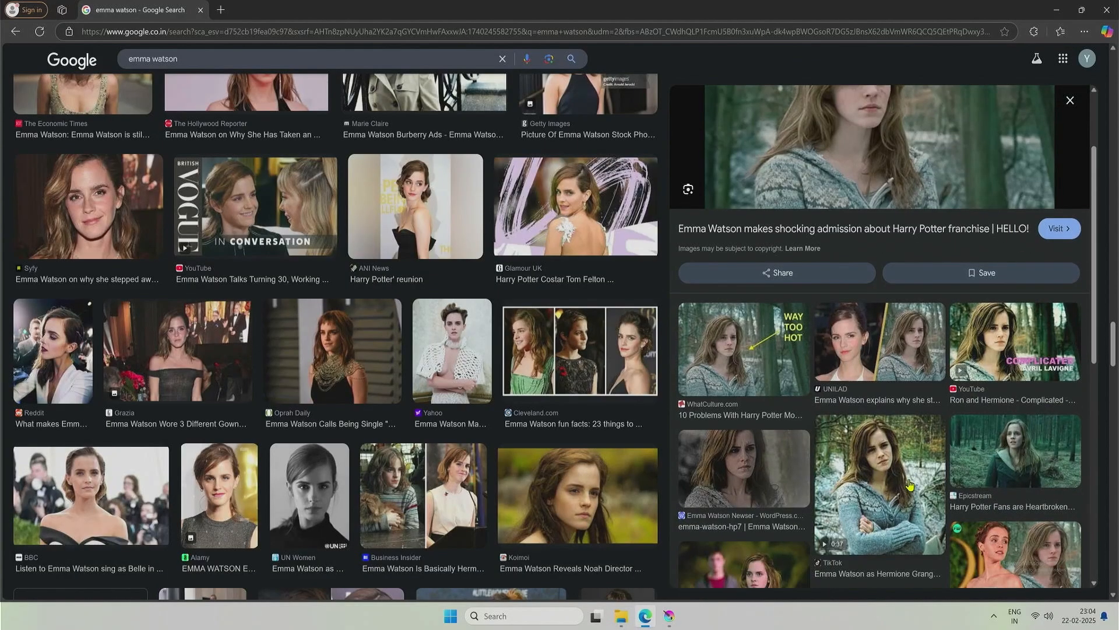
{"action": "scroll", "coordinate": [910, 484], "scroll_direction": "up", "scroll_amount": 2}
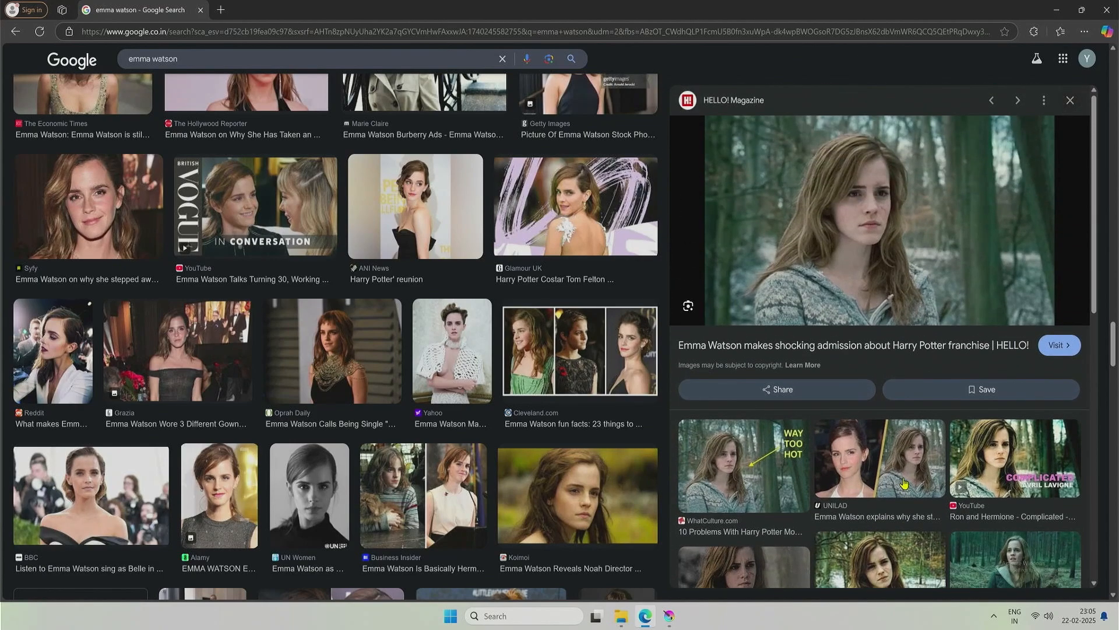
{"action": "right_click", "coordinate": [862, 205]}
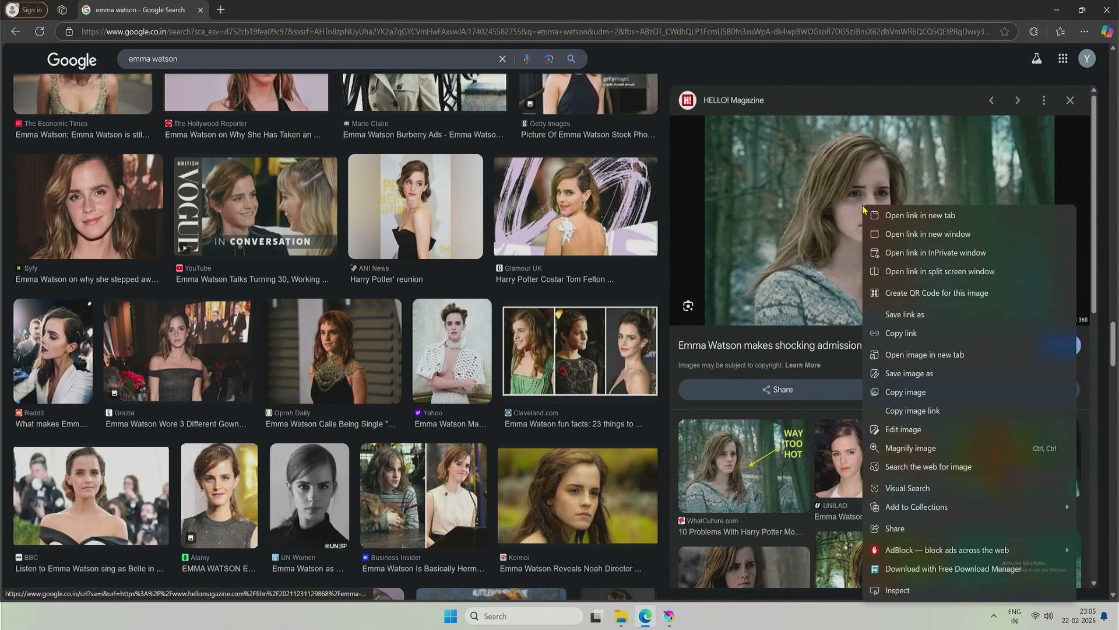
{"action": "left_click", "coordinate": [924, 354]}
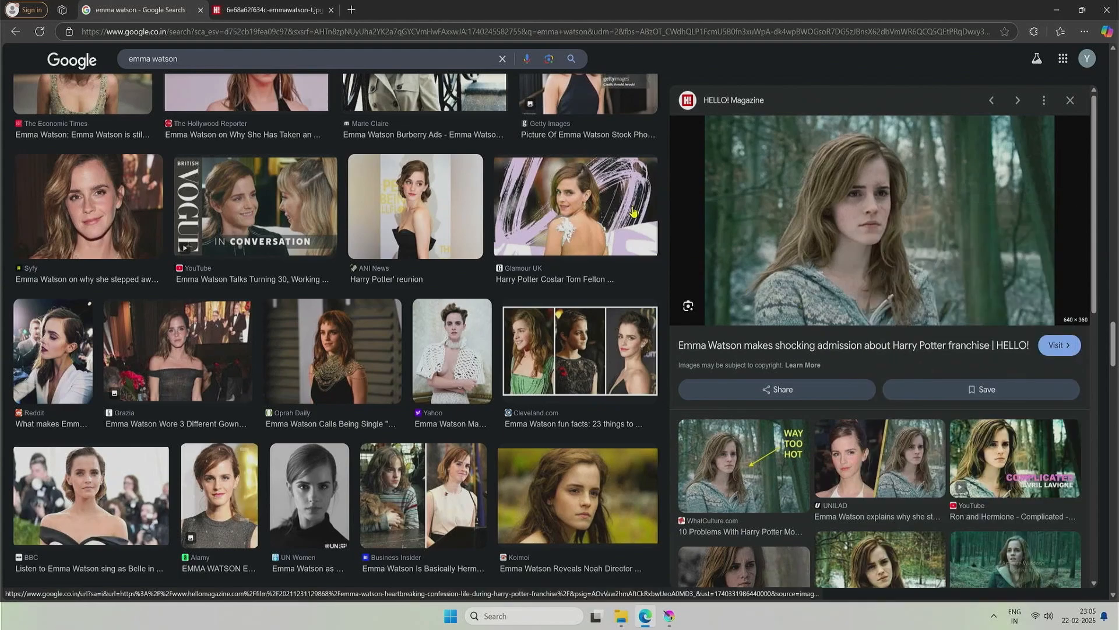
{"action": "left_click", "coordinate": [262, 10]}
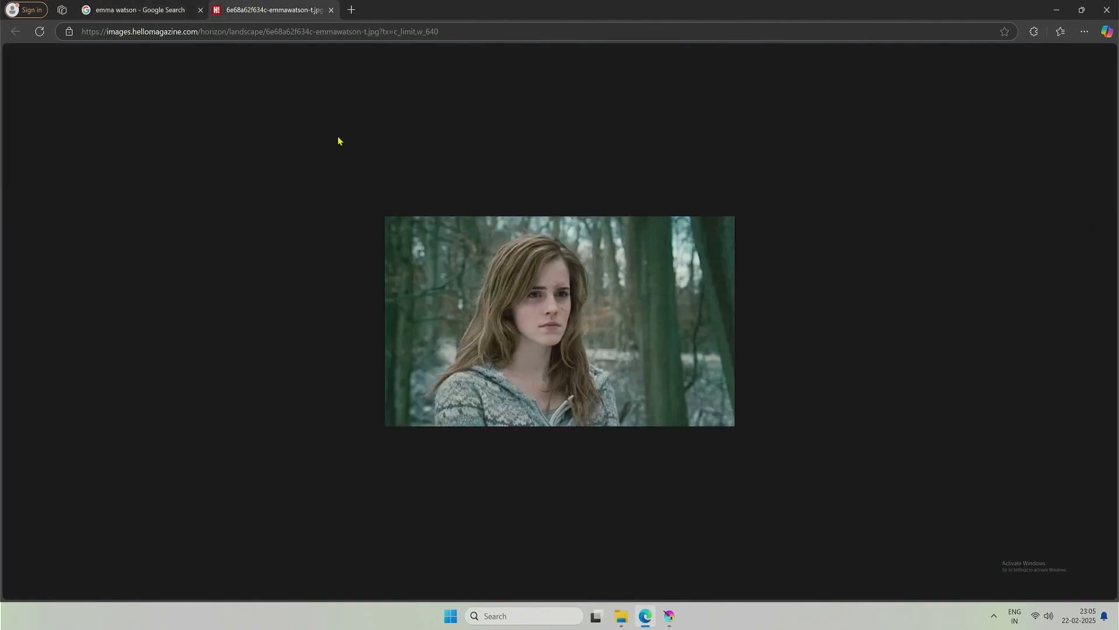
{"action": "right_click", "coordinate": [480, 293]}
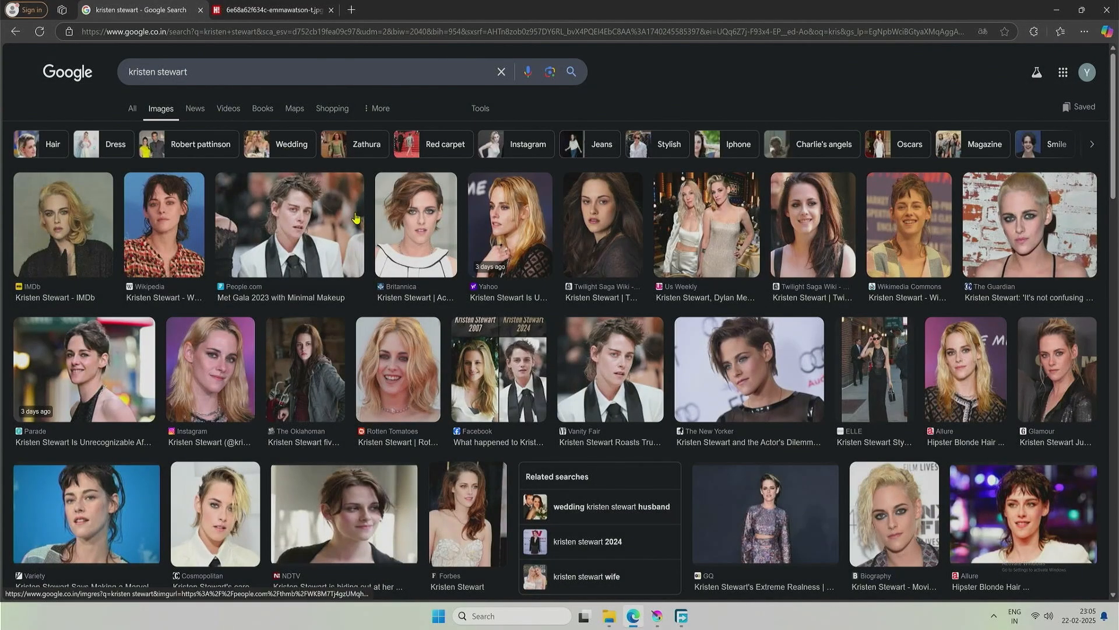
Pick the Britannica portrait from the Kristen Stewart image results and open the image in a new tab.
{"action": "left_click", "coordinate": [452, 250]}
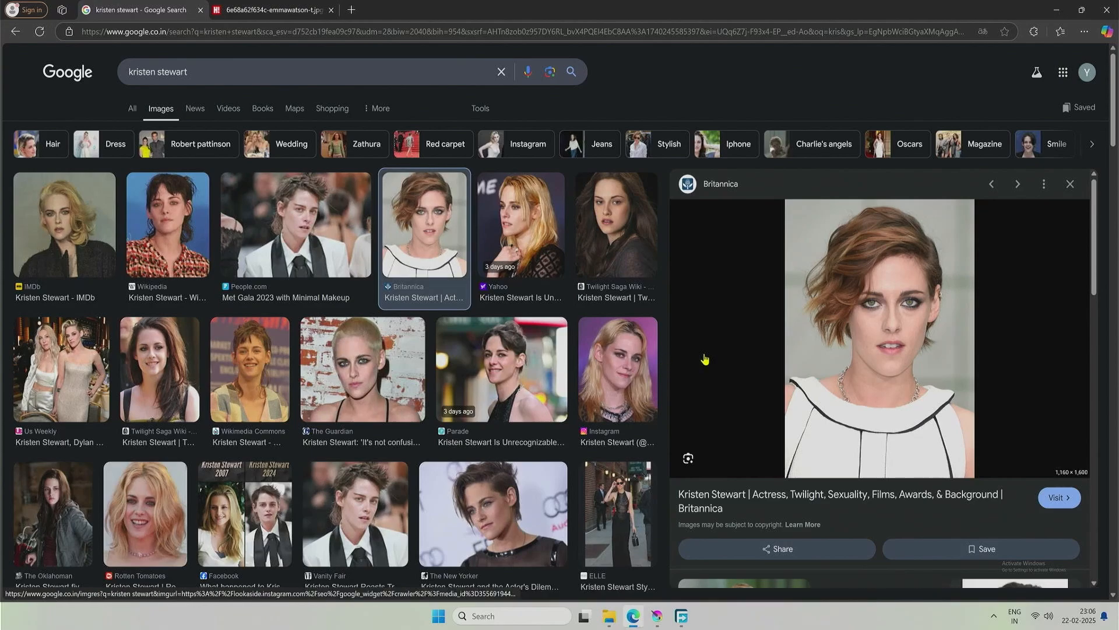
{"action": "right_click", "coordinate": [879, 324]}
{"action": "left_click", "coordinate": [900, 357]}
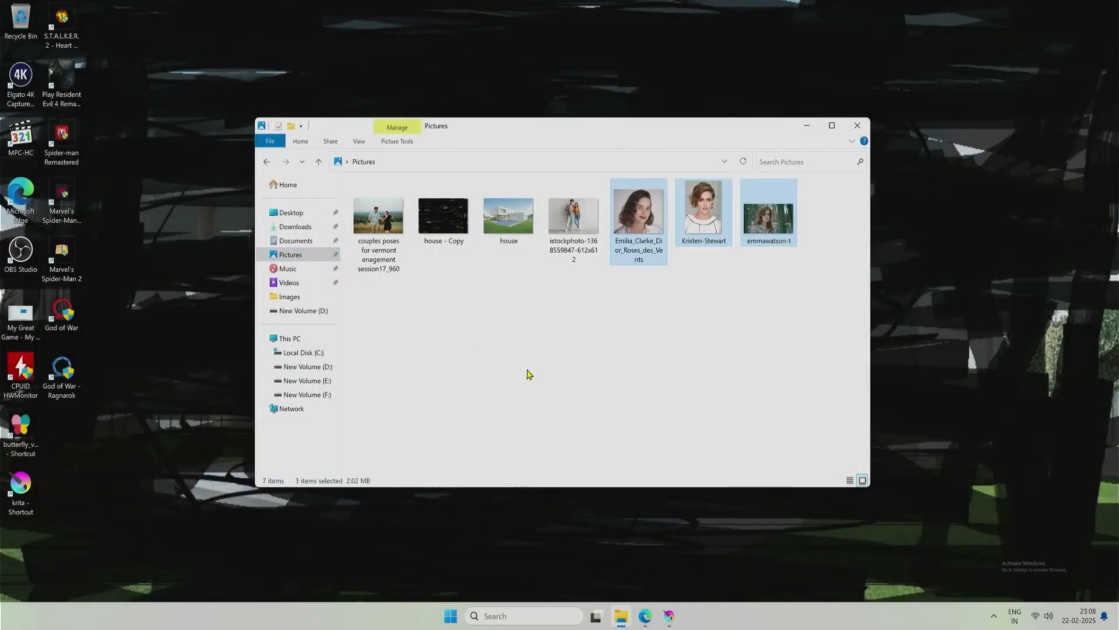
Return to Krita and insert the Emilia_Clarke_Dior_Roses_des_Vents picture from the Pictures folder as a new layer.
{"action": "left_click", "coordinate": [601, 364]}
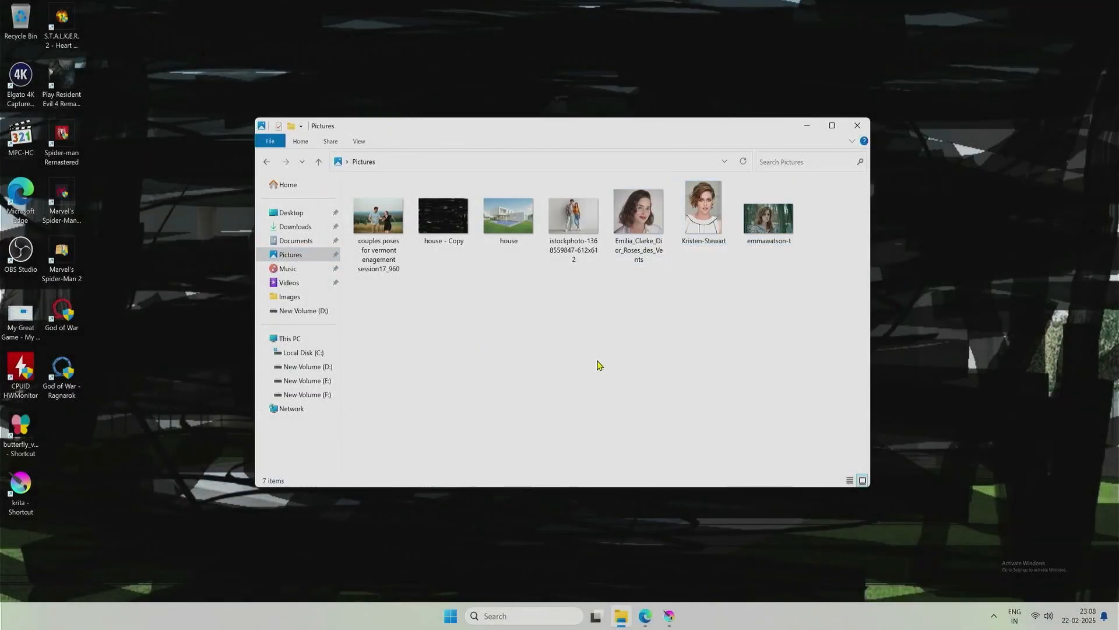
{"action": "left_click", "coordinate": [807, 125]}
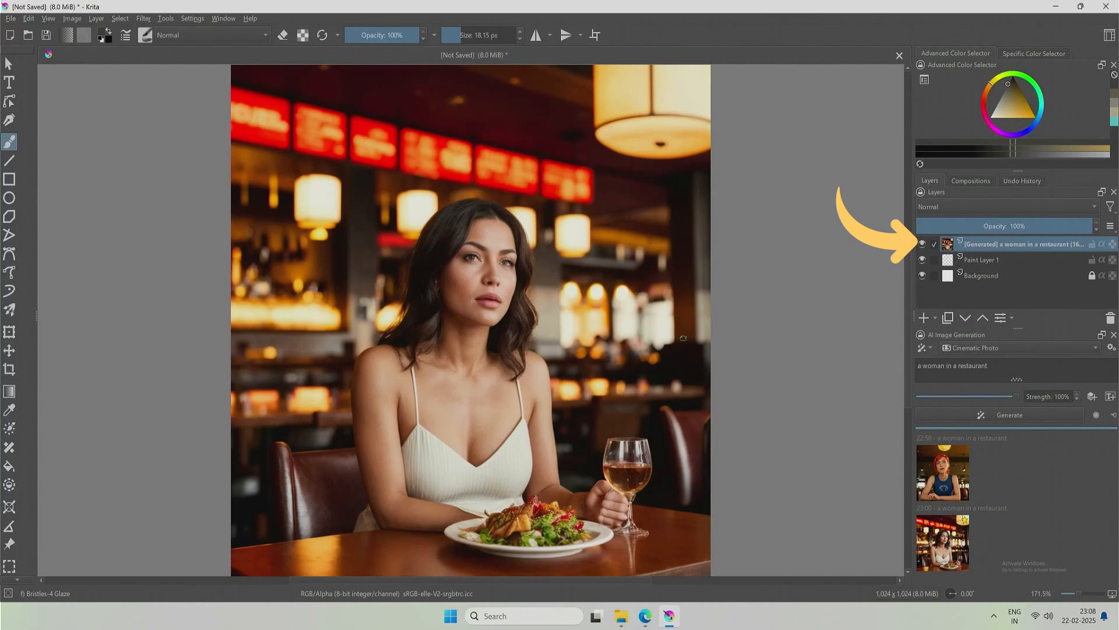
{"action": "key", "text": "super+e"}
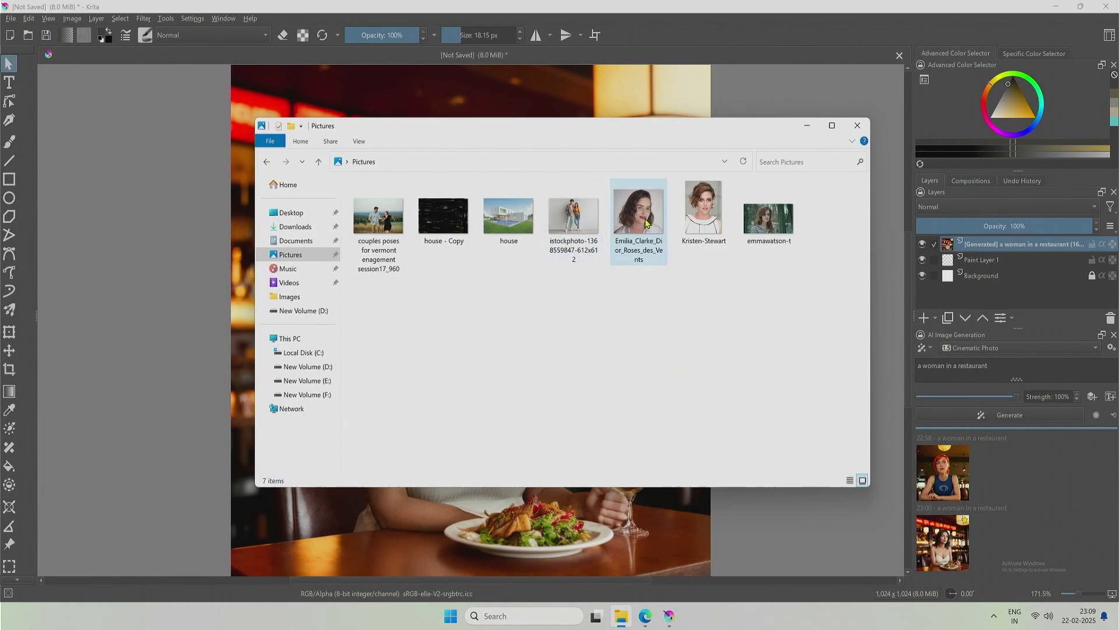
{"action": "left_click_drag", "start_coordinate": [646, 222], "coordinate": [351, 541]}
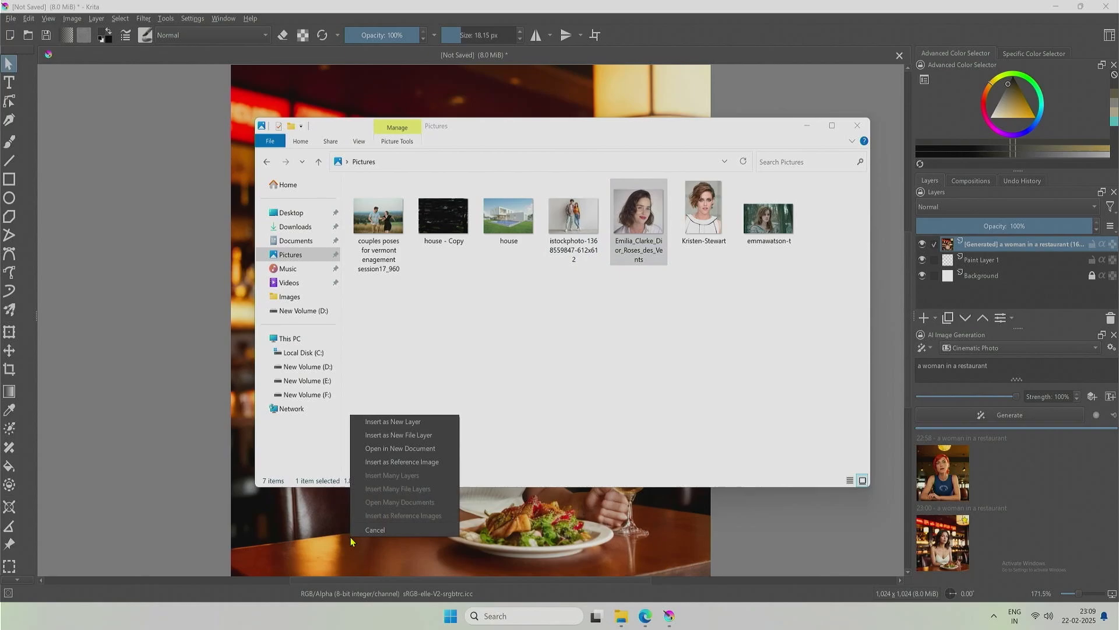
{"action": "left_click", "coordinate": [414, 420]}
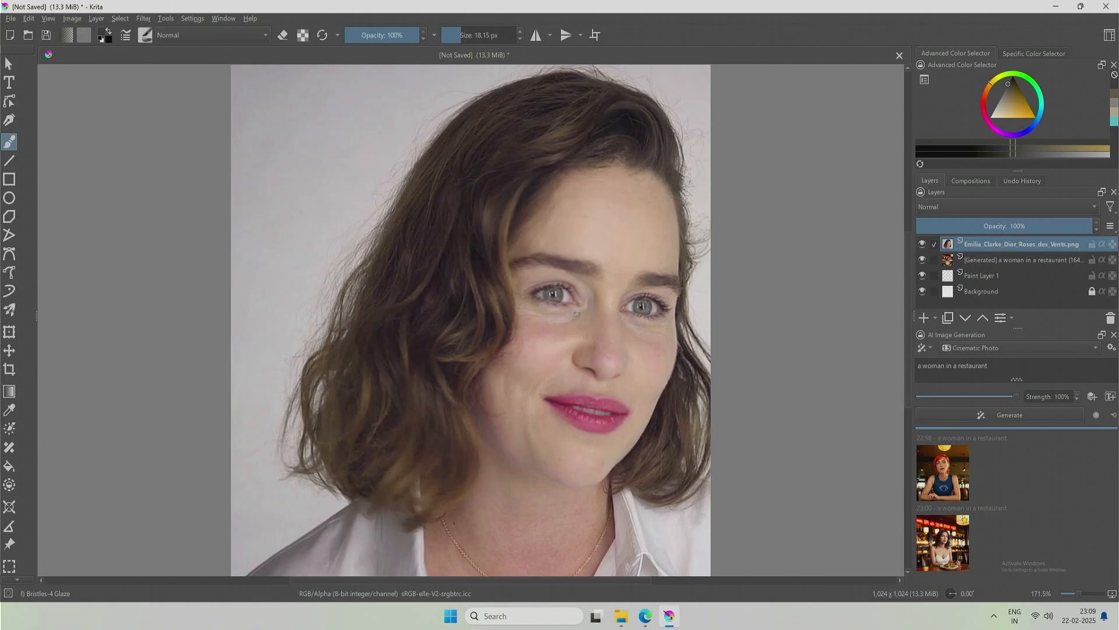
Insert the Kristen-Stewart picture from the Pictures folder into the document as a new layer.
{"action": "scroll", "coordinate": [615, 414], "scroll_direction": "down", "scroll_amount": 2}
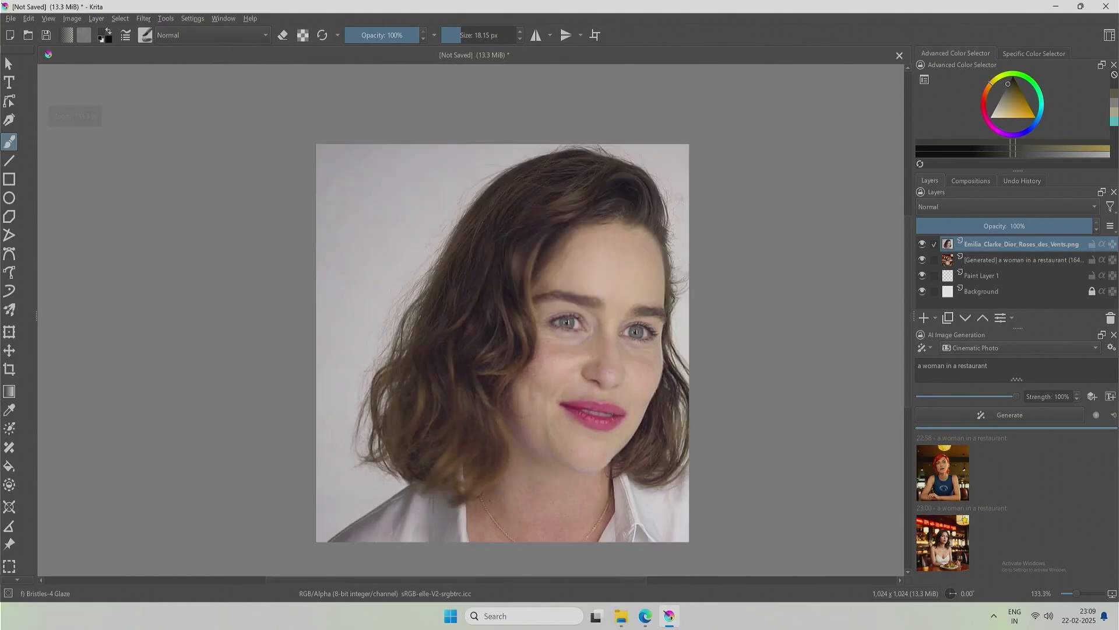
{"action": "scroll", "coordinate": [615, 412], "scroll_direction": "up", "scroll_amount": 3}
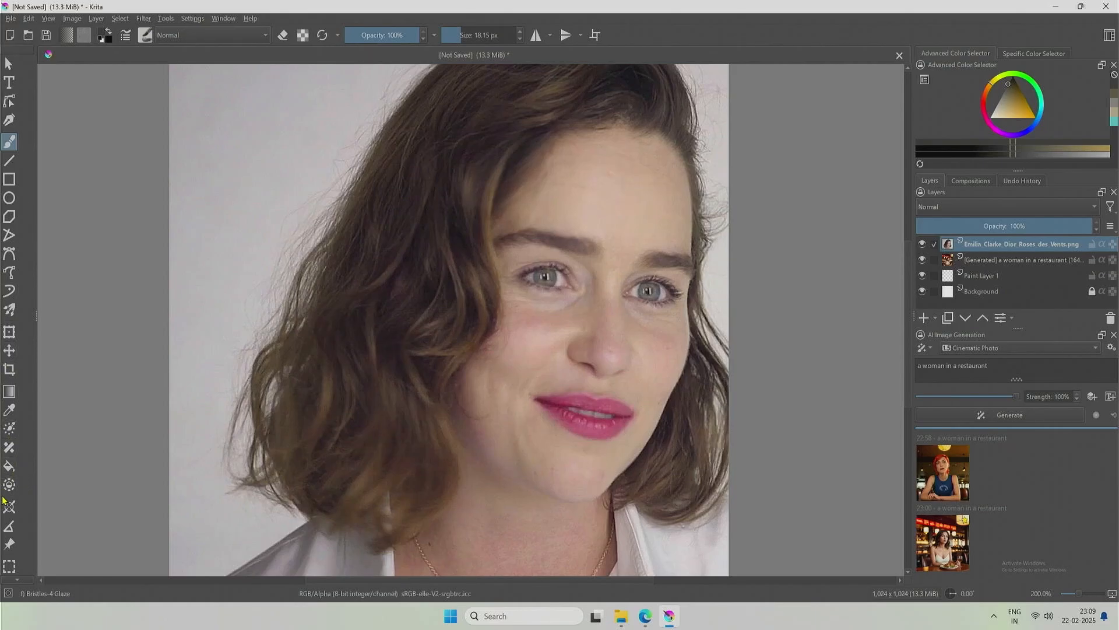
{"action": "scroll", "coordinate": [7, 539], "scroll_direction": "down", "scroll_amount": 3}
{"action": "scroll", "coordinate": [7, 541], "scroll_direction": "down", "scroll_amount": 2}
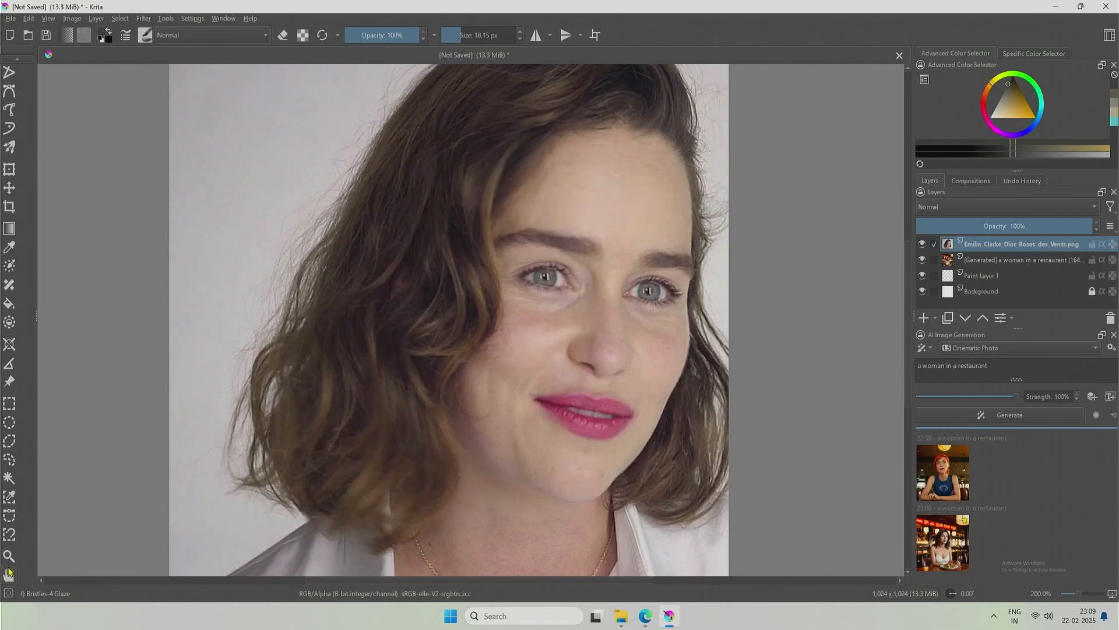
{"action": "left_click", "coordinate": [8, 574]}
{"action": "left_click_drag", "start_coordinate": [460, 333], "coordinate": [563, 365]}
{"action": "left_click", "coordinate": [621, 617]}
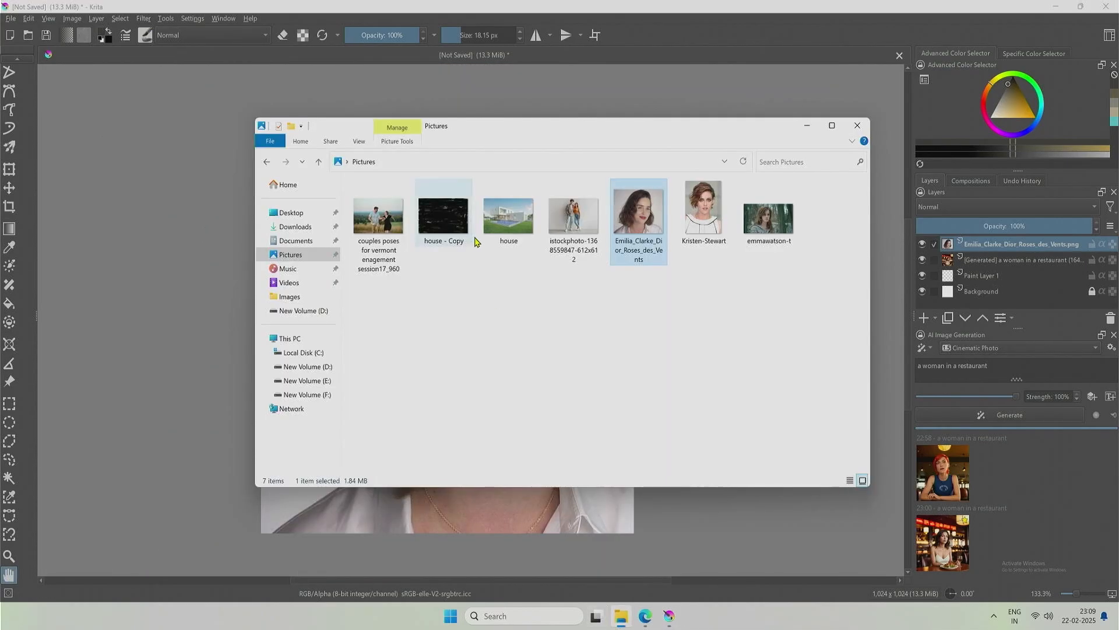
{"action": "left_click_drag", "start_coordinate": [710, 226], "coordinate": [494, 515]}
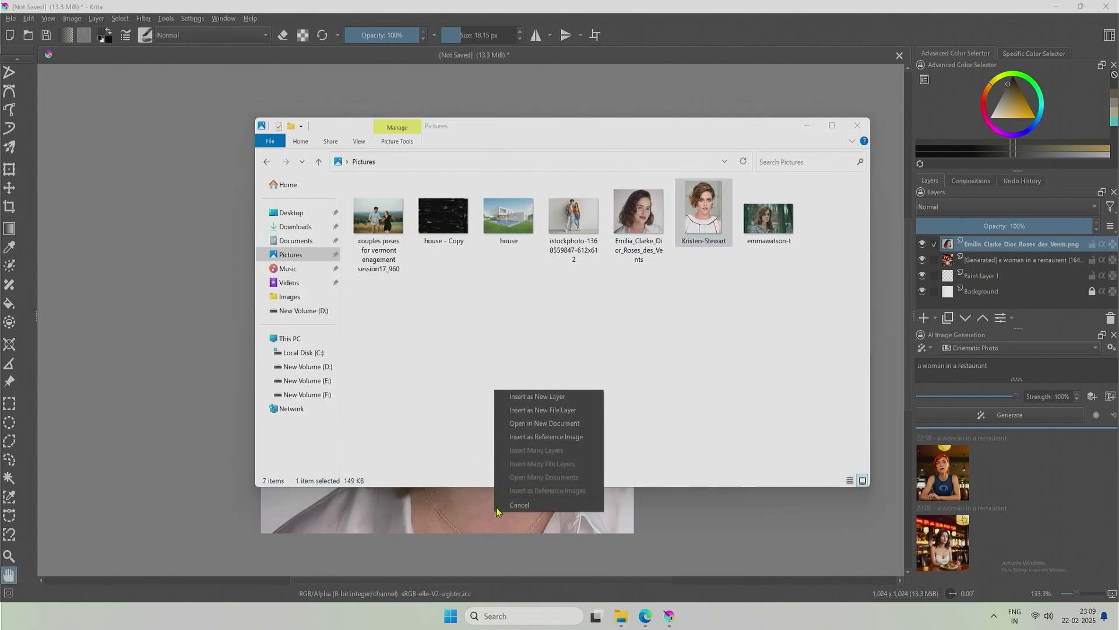
{"action": "left_click", "coordinate": [565, 398]}
Open the emmawatson-t picture in Paint, crop it to a roughly square area around the woman and save it.
{"action": "left_click", "coordinate": [621, 616]}
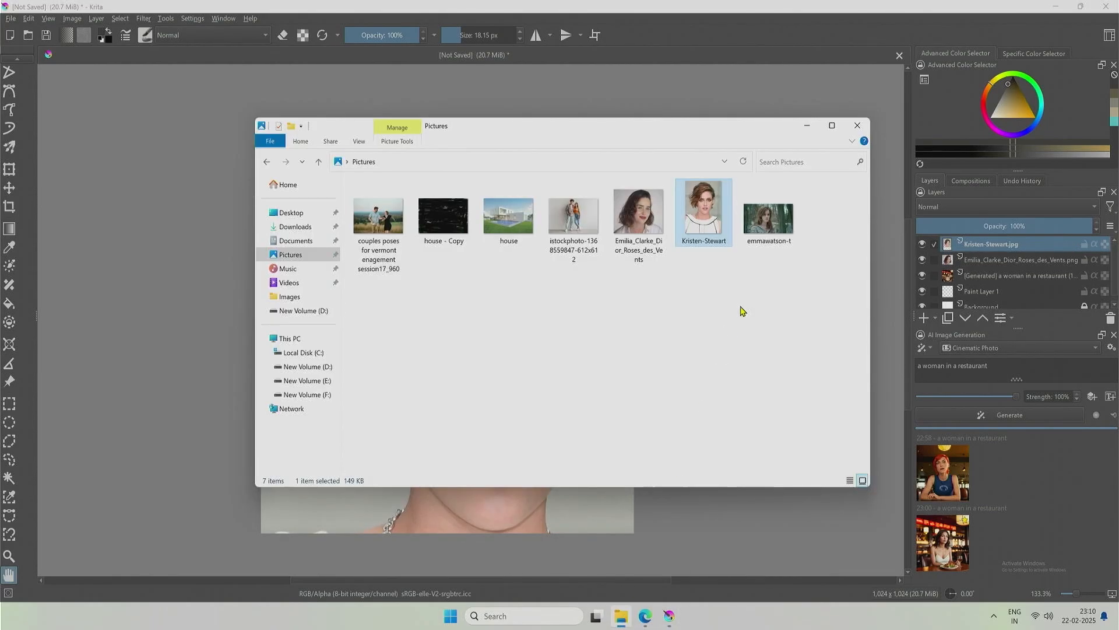
{"action": "double_click", "coordinate": [767, 232]}
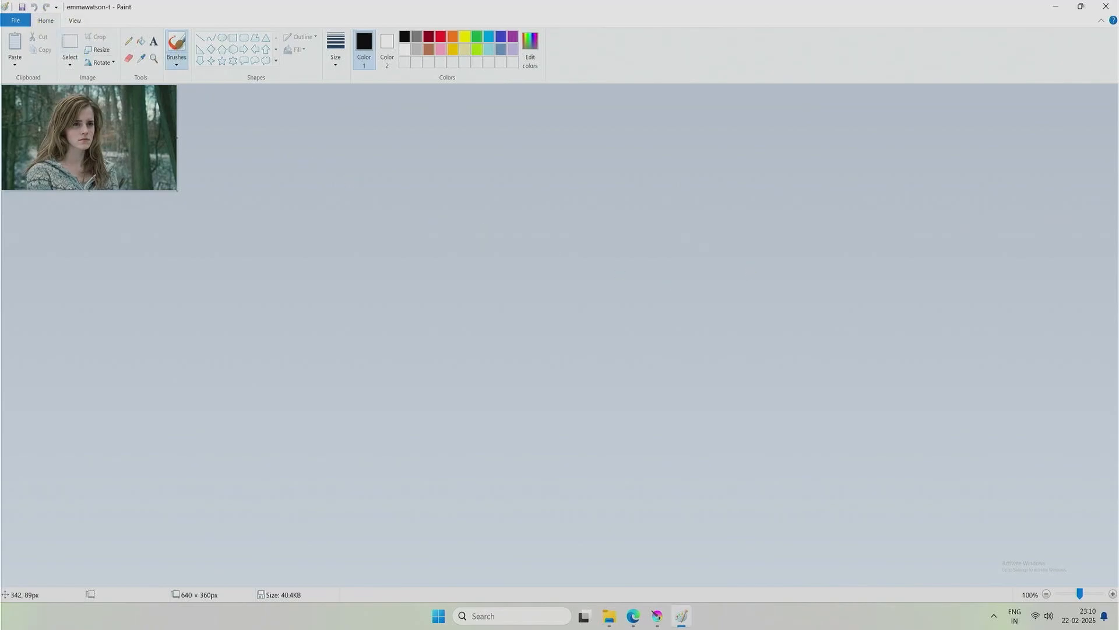
{"action": "left_click", "coordinate": [70, 47]}
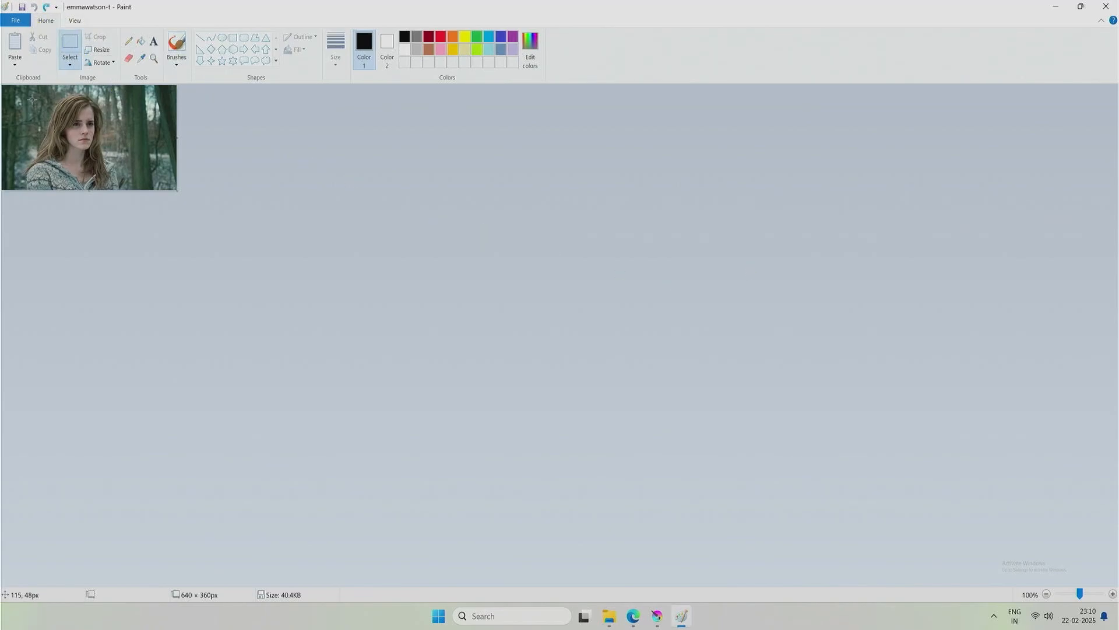
{"action": "left_click_drag", "start_coordinate": [29, 86], "coordinate": [132, 190]}
{"action": "left_click", "coordinate": [97, 36]}
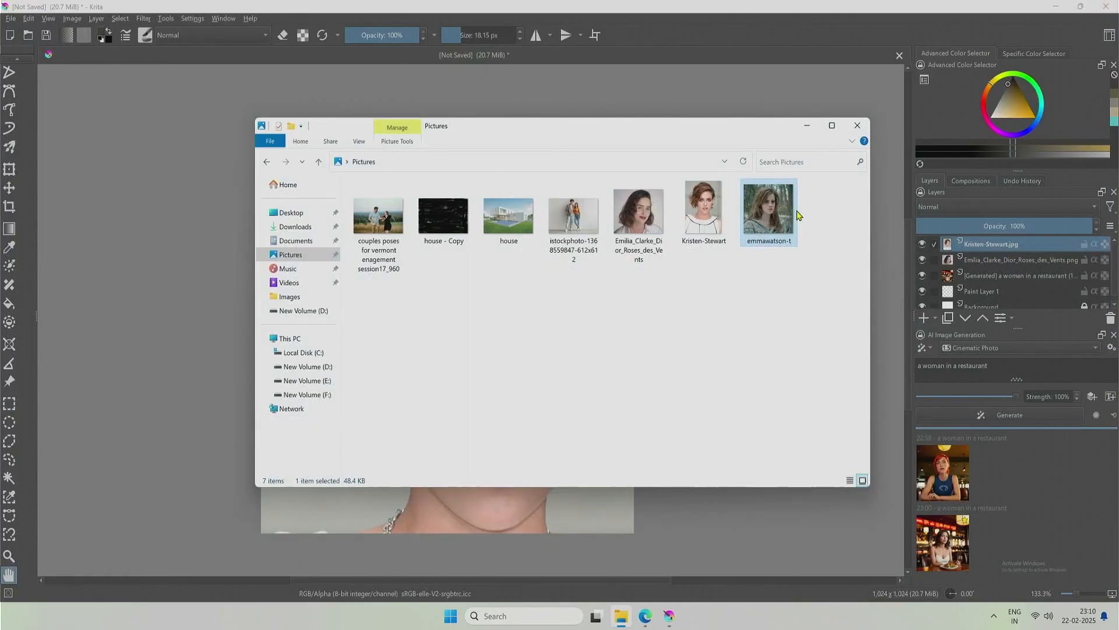
Insert the cropped emmawatson-t picture from the Pictures folder into the Krita document as a new layer.
{"action": "left_click_drag", "start_coordinate": [776, 232], "coordinate": [501, 528]}
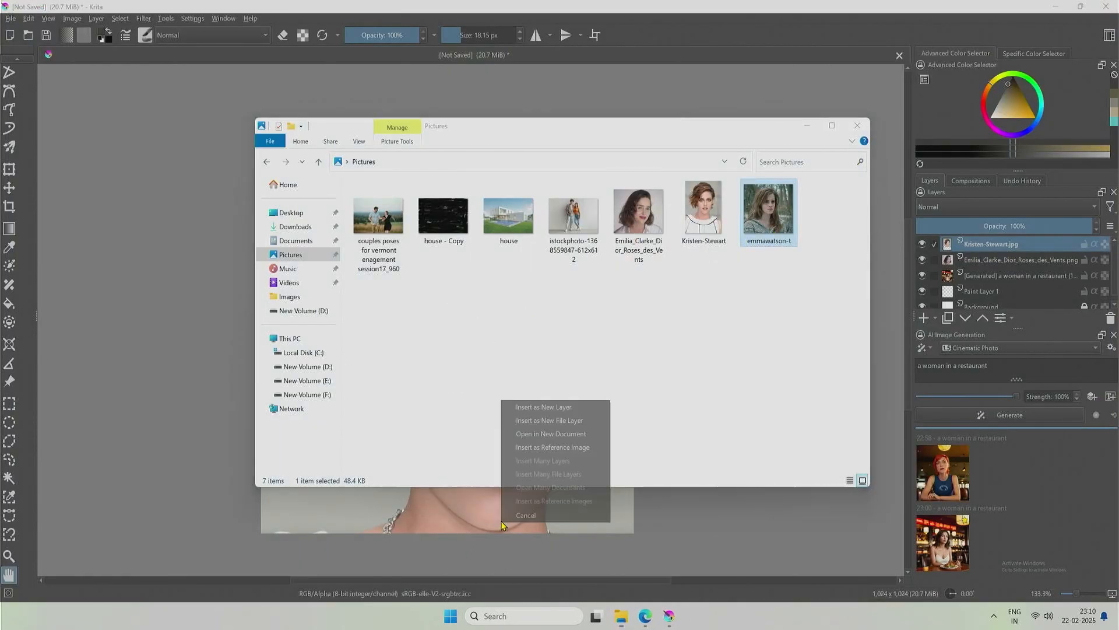
{"action": "left_click", "coordinate": [526, 403]}
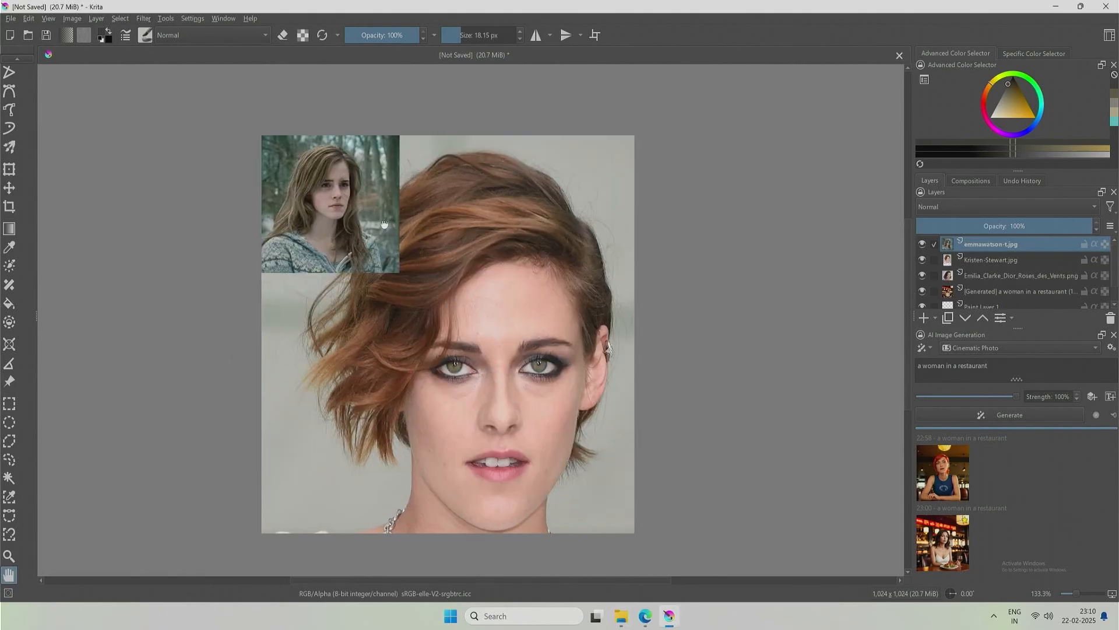
{"action": "left_click_drag", "start_coordinate": [365, 209], "coordinate": [409, 199]}
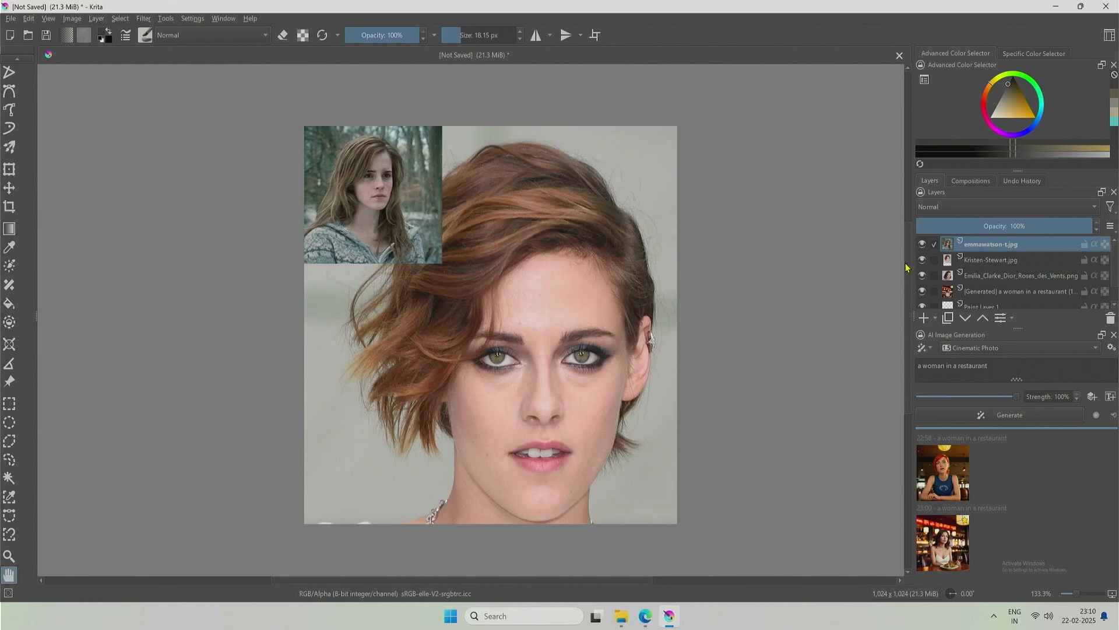
Hide the three inserted portrait layers, and toggle the generated restaurant layer's visibility off and back on.
{"action": "left_click", "coordinate": [922, 244]}
{"action": "left_click", "coordinate": [923, 259]}
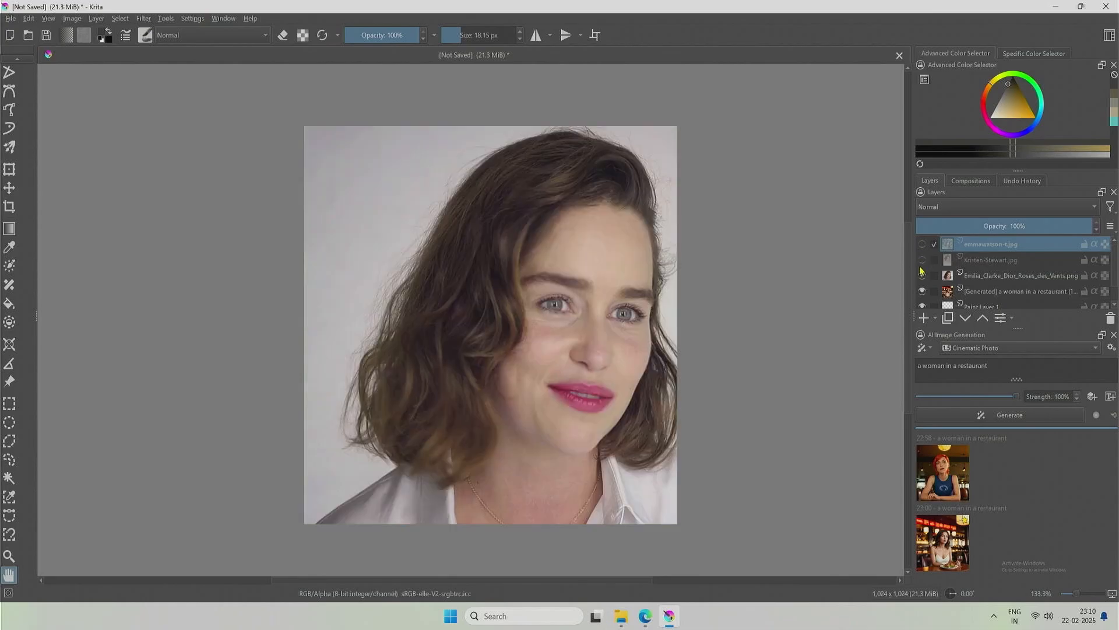
{"action": "left_click", "coordinate": [922, 275]}
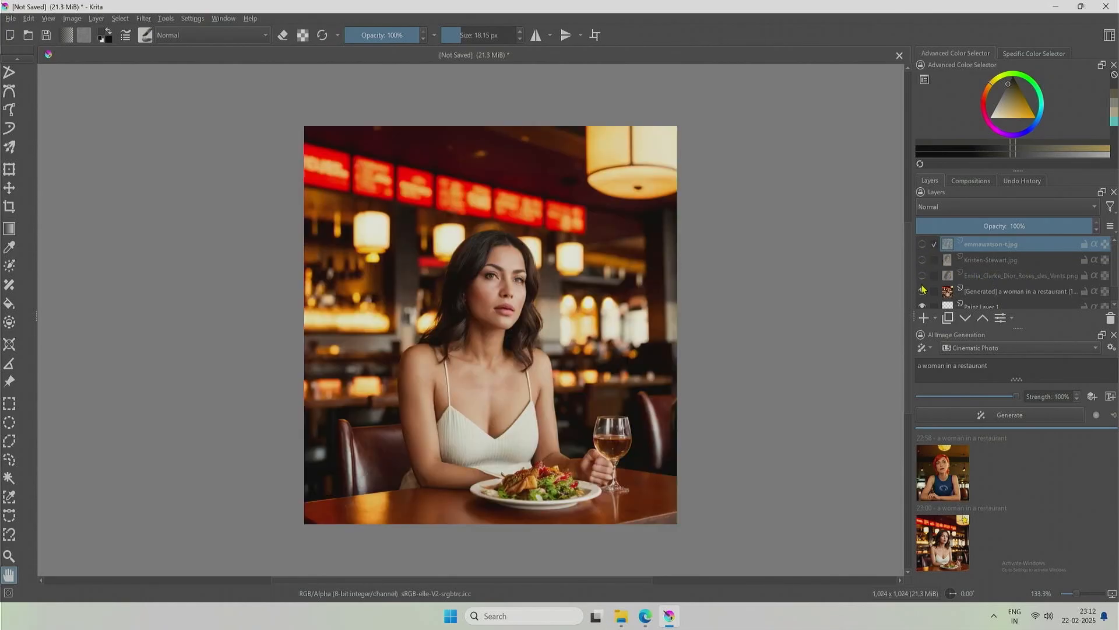
{"action": "scroll", "coordinate": [925, 287], "scroll_direction": "down", "scroll_amount": 1}
{"action": "left_click", "coordinate": [922, 269]}
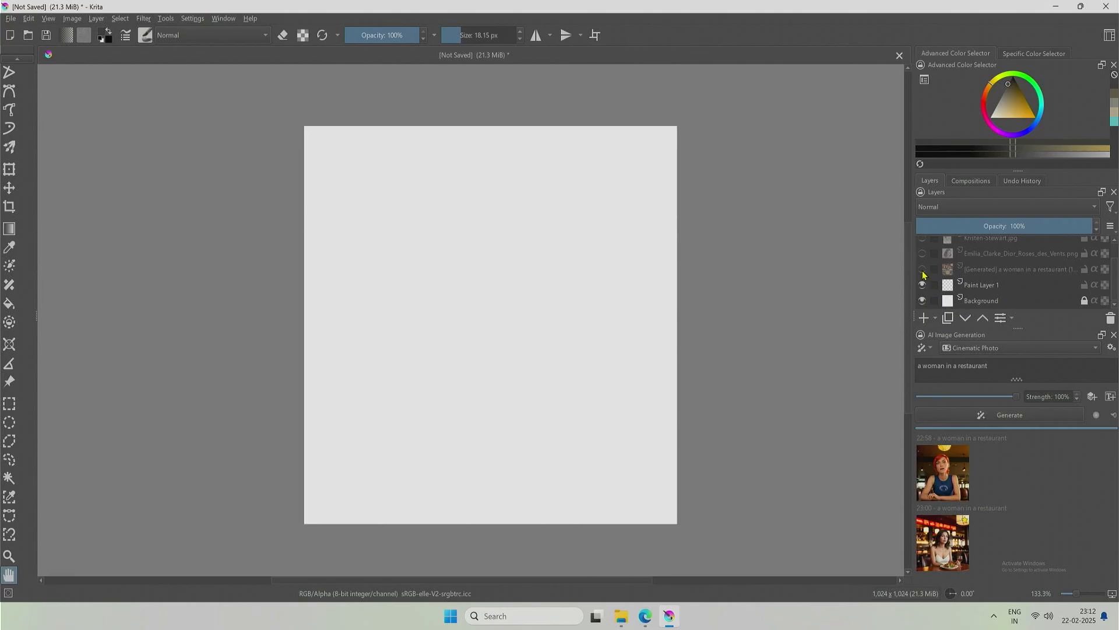
{"action": "left_click", "coordinate": [922, 270]}
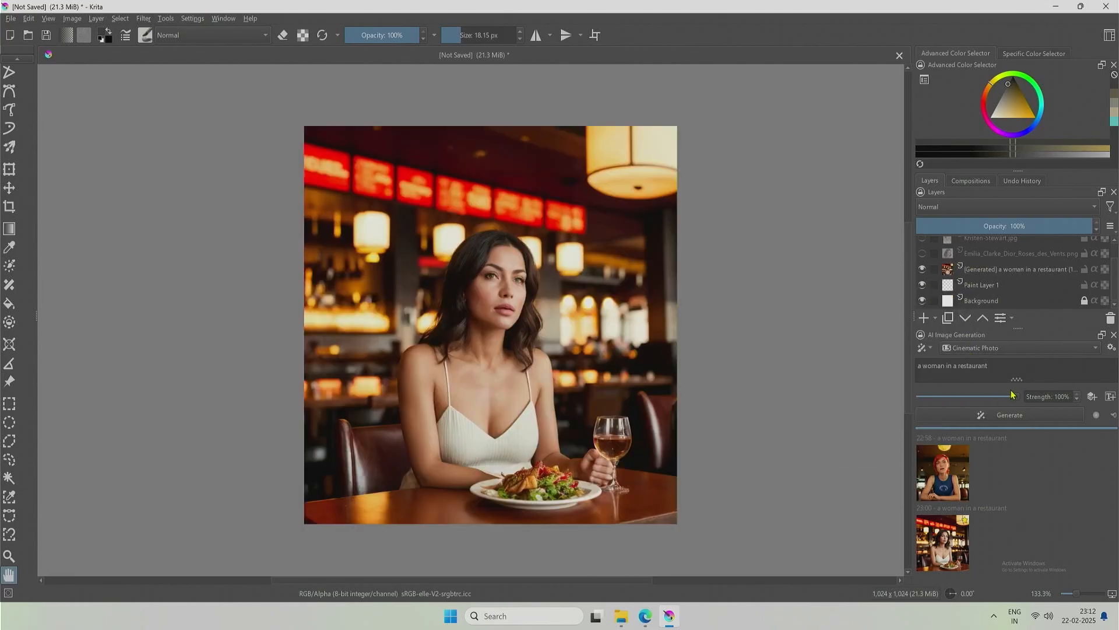
Add a control layer to the image generation with emmawatson-t.jpg as its source and set its type to Face.
{"action": "left_click", "coordinate": [1091, 398]}
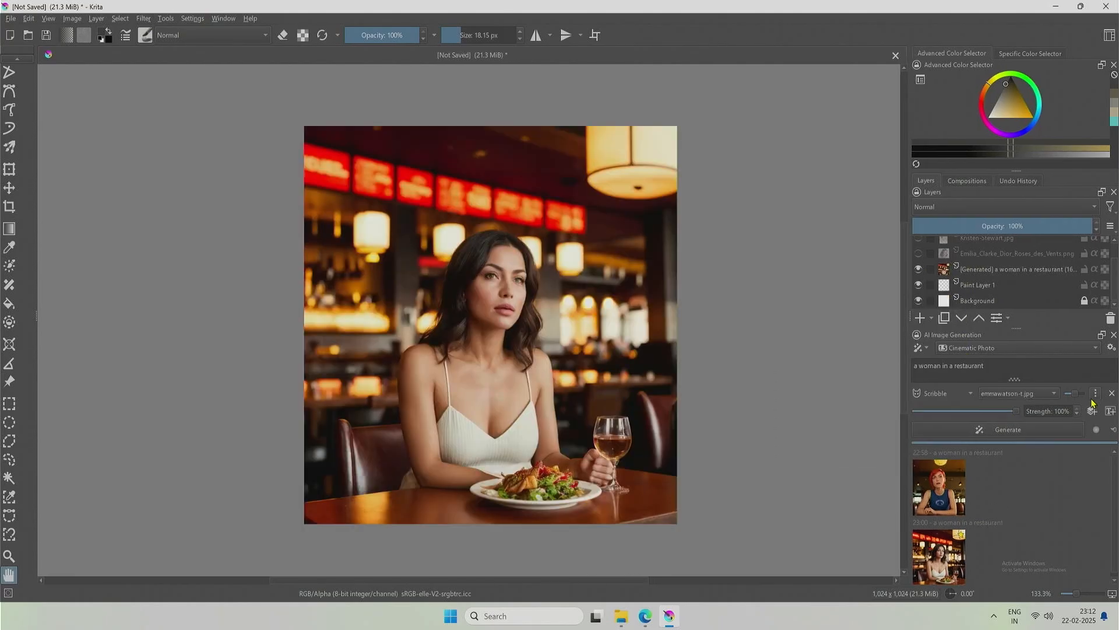
{"action": "left_click", "coordinate": [936, 394]}
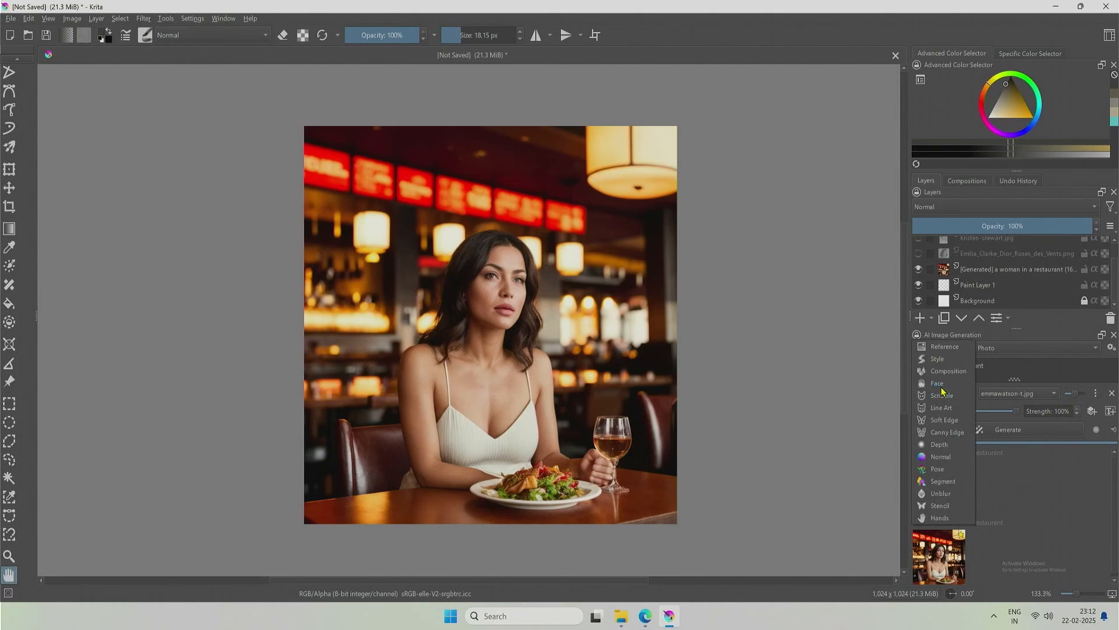
{"action": "left_click", "coordinate": [938, 384]}
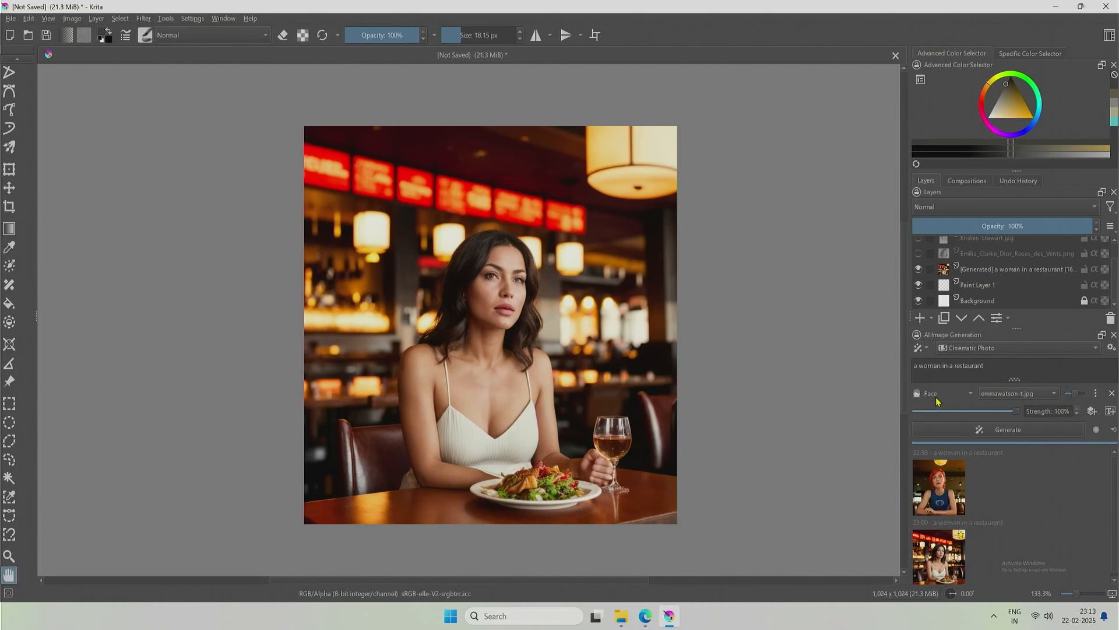
Review the server connection settings and the installed Stable Diffusion 1.5 models, including the IP-Adapter Face model, and close the configuration.
{"action": "left_click", "coordinate": [1112, 348]}
{"action": "left_click", "coordinate": [271, 76]}
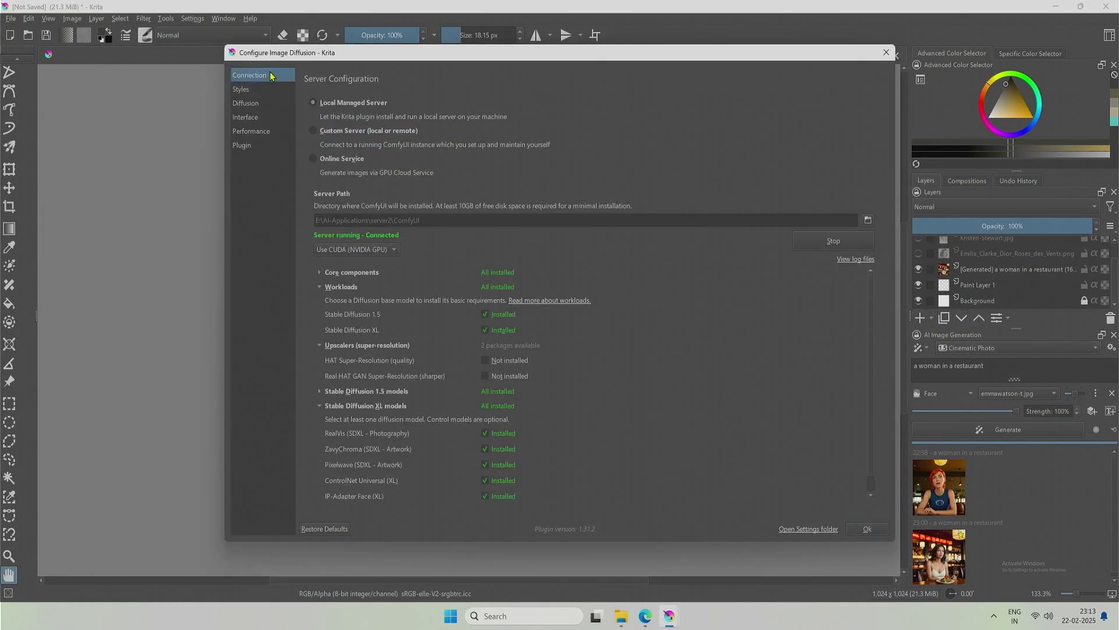
{"action": "left_click", "coordinate": [355, 393]}
{"action": "scroll", "coordinate": [381, 479], "scroll_direction": "down", "scroll_amount": 5}
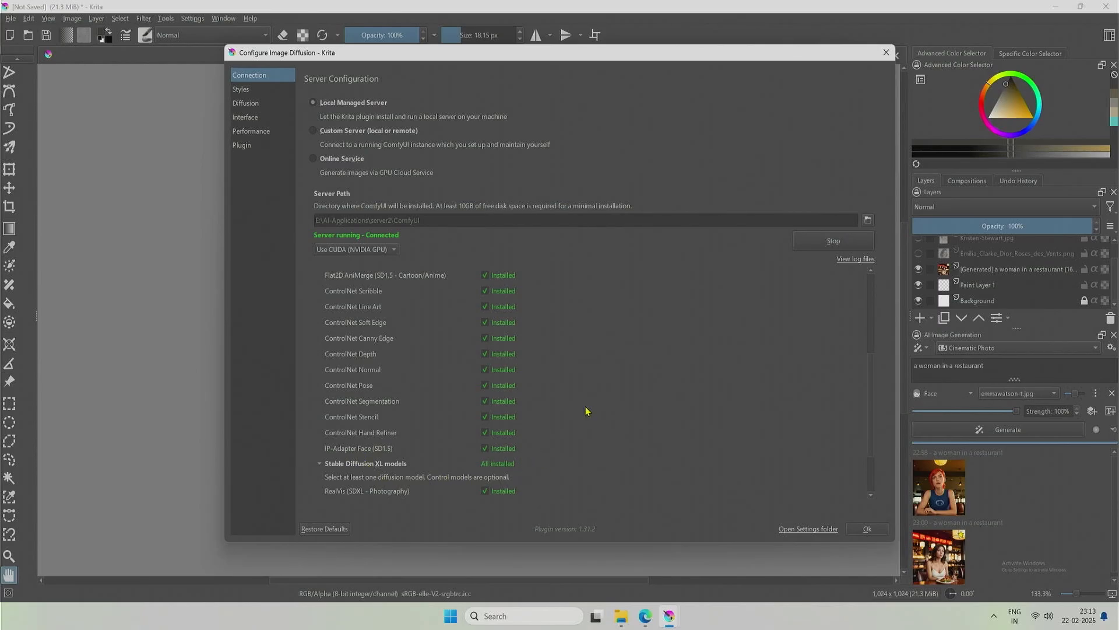
{"action": "left_click", "coordinate": [886, 52]}
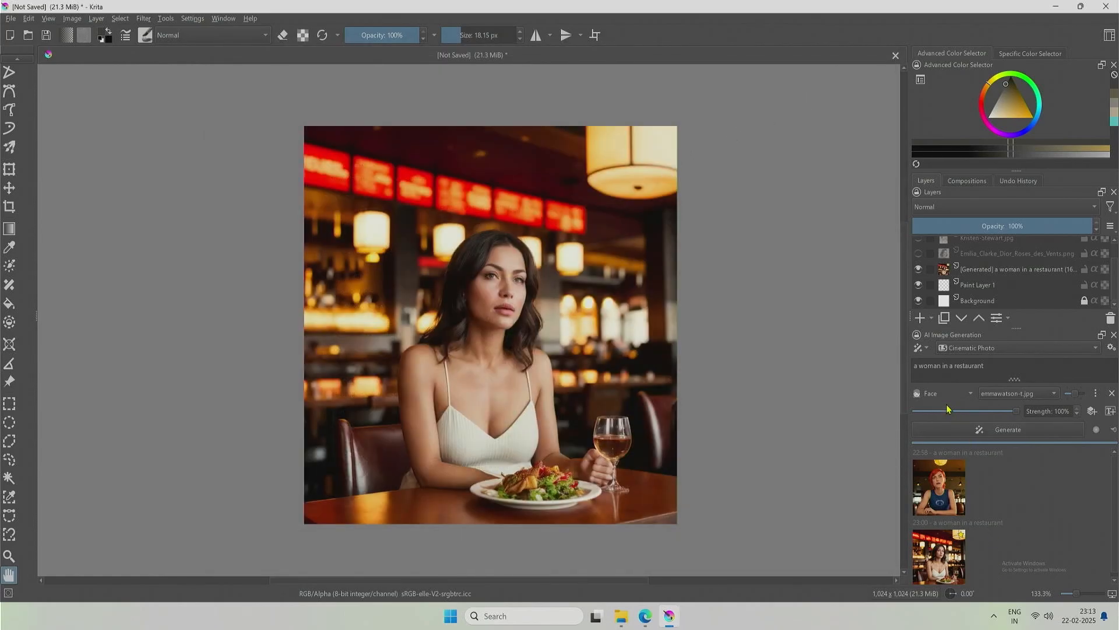
Choose emmawatson-t.jpg as the face control's source layer and set the generation strength to 60%.
{"action": "left_click", "coordinate": [997, 396]}
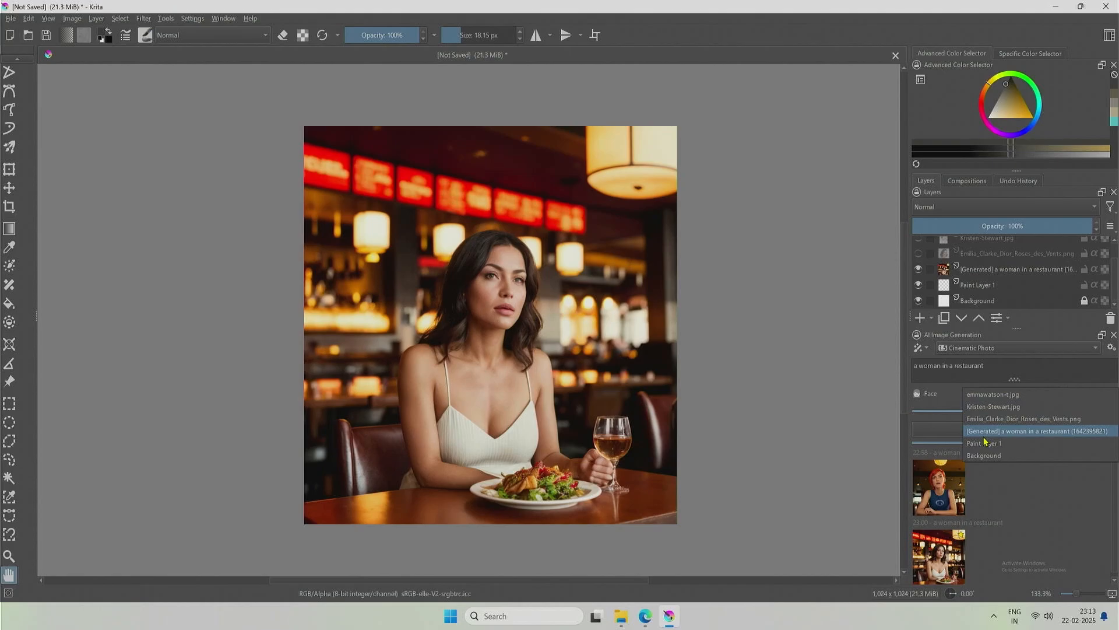
{"action": "left_click", "coordinate": [999, 396]}
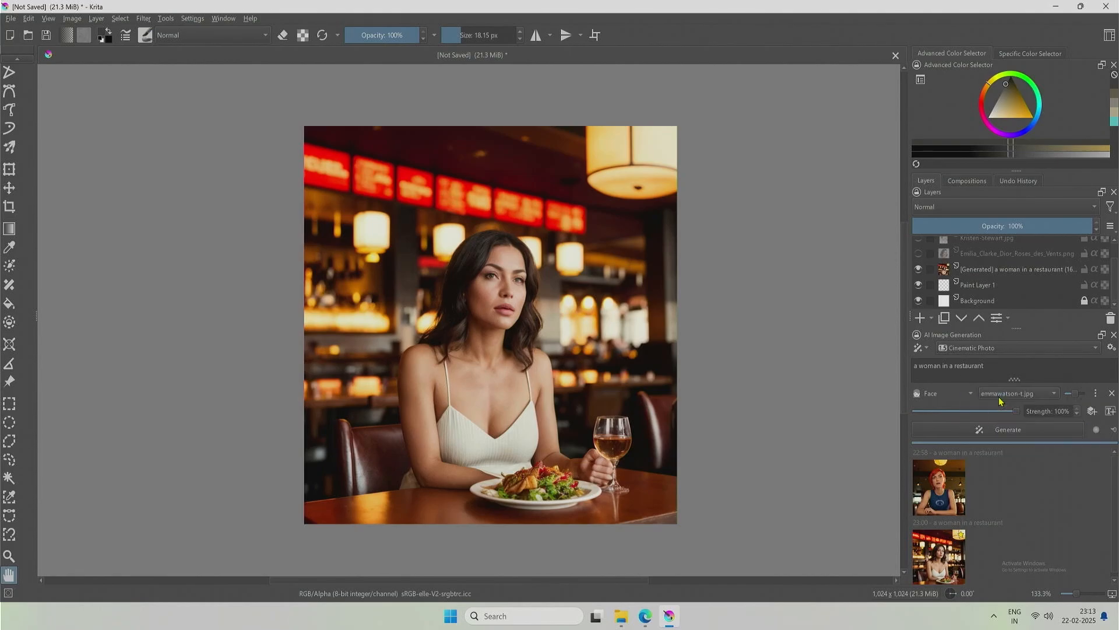
{"action": "scroll", "coordinate": [991, 287], "scroll_direction": "up", "scroll_amount": 1}
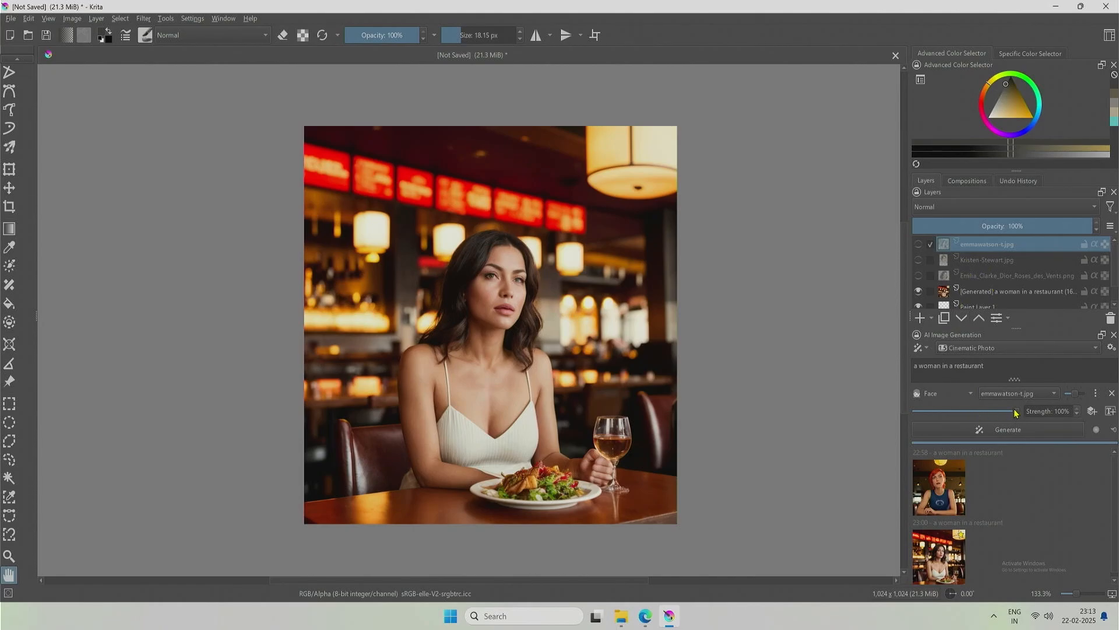
{"action": "left_click_drag", "start_coordinate": [1014, 413], "coordinate": [975, 414]}
Draw a freehand selection around the woman's head and hair down to the shoulders and refine the selected area.
{"action": "left_click", "coordinate": [9, 459]}
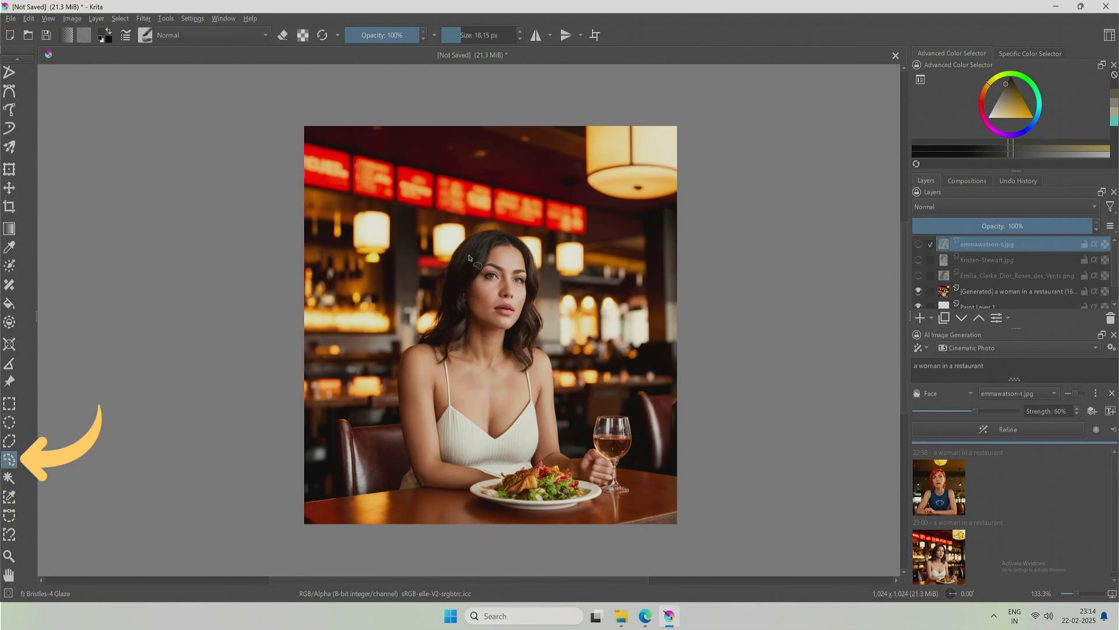
{"action": "mouse_move", "coordinate": [412, 320]}
{"action": "left_mouse_down"}
{"action": "mouse_move", "coordinate": [463, 228]}
{"action": "mouse_move", "coordinate": [527, 231]}
{"action": "mouse_move", "coordinate": [547, 280]}
{"action": "mouse_move", "coordinate": [552, 356]}
{"action": "mouse_move", "coordinate": [504, 380]}
{"action": "mouse_move", "coordinate": [485, 351]}
{"action": "mouse_move", "coordinate": [392, 350]}
{"action": "left_mouse_up"}
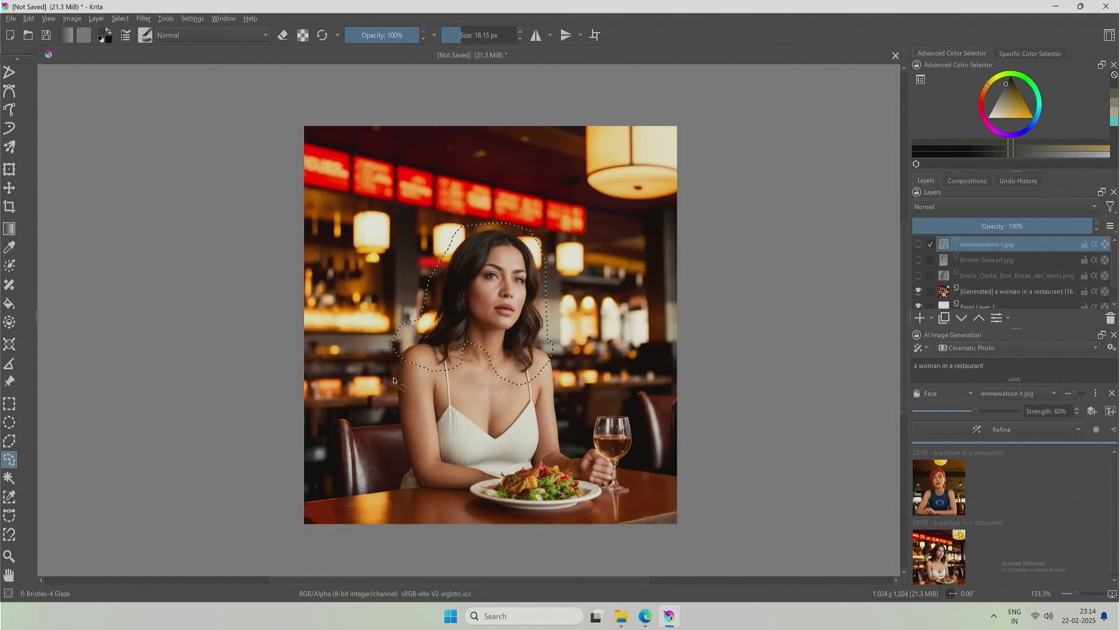
{"action": "left_click", "coordinate": [989, 435]}
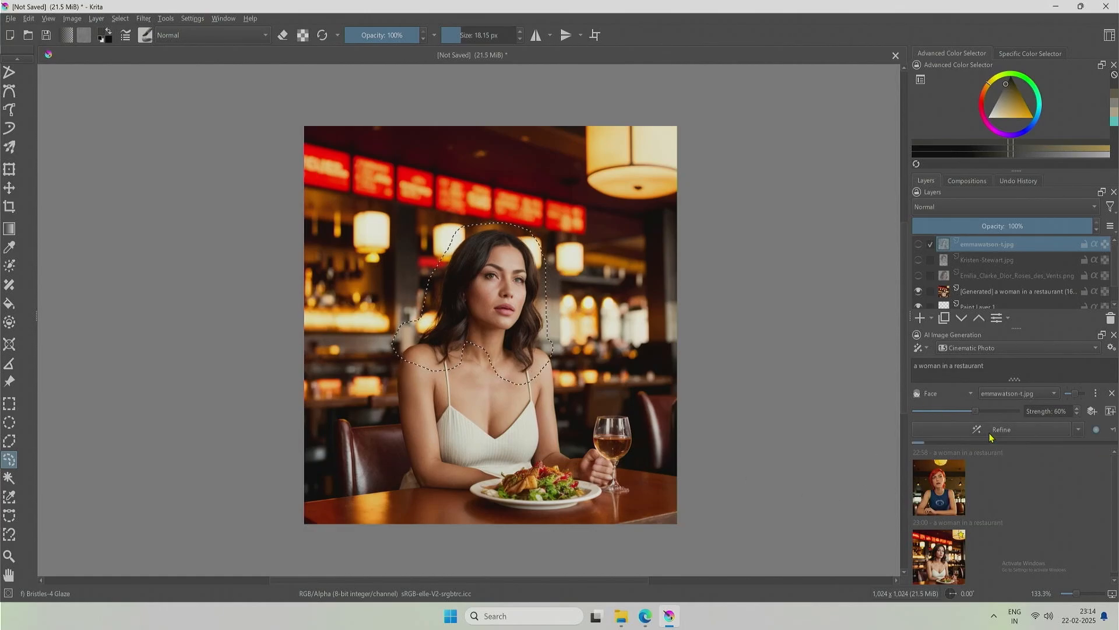
Open Task Manager's performance view and examine the GPU load during generation in its compact summary.
{"action": "right_click", "coordinate": [807, 614]}
{"action": "left_click", "coordinate": [843, 571]}
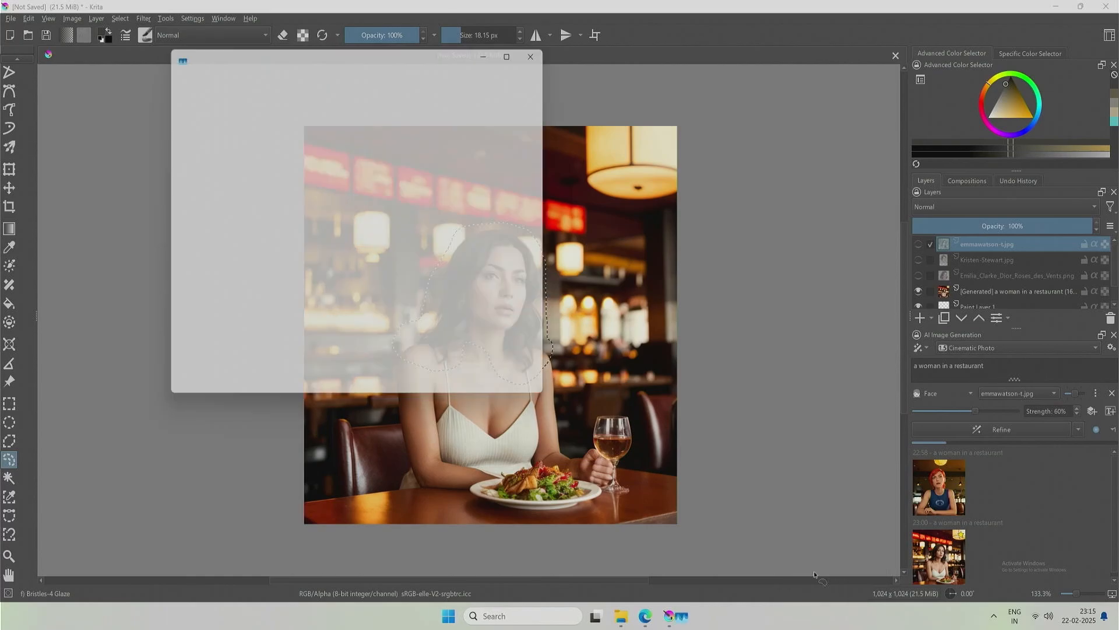
{"action": "left_click", "coordinate": [173, 127]}
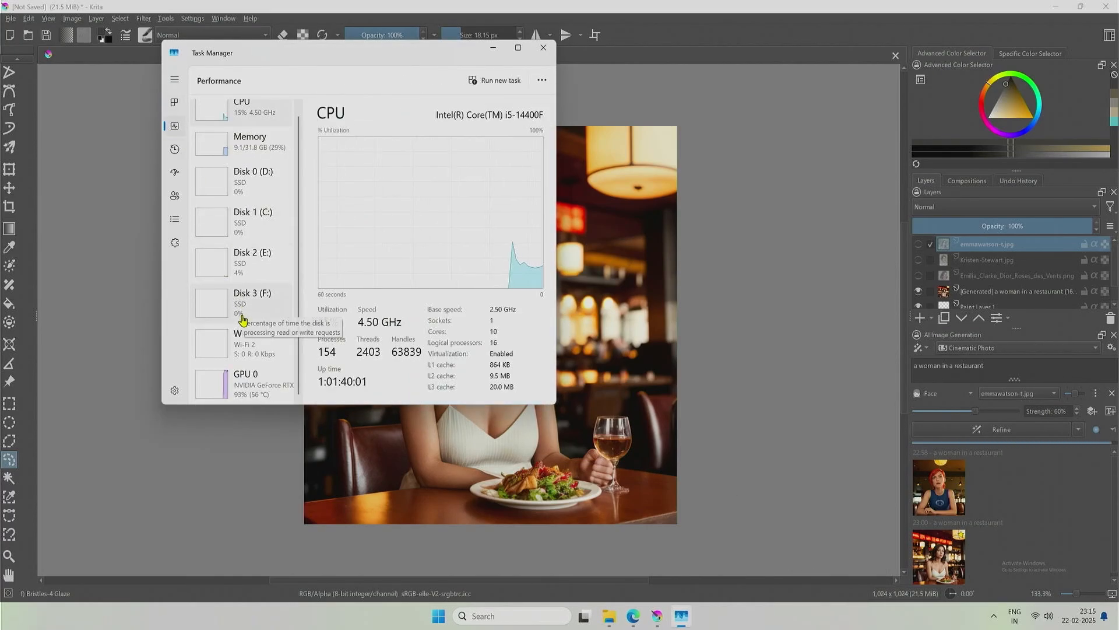
{"action": "double_click", "coordinate": [241, 319]}
{"action": "left_click_drag", "start_coordinate": [252, 345], "coordinate": [252, 379]}
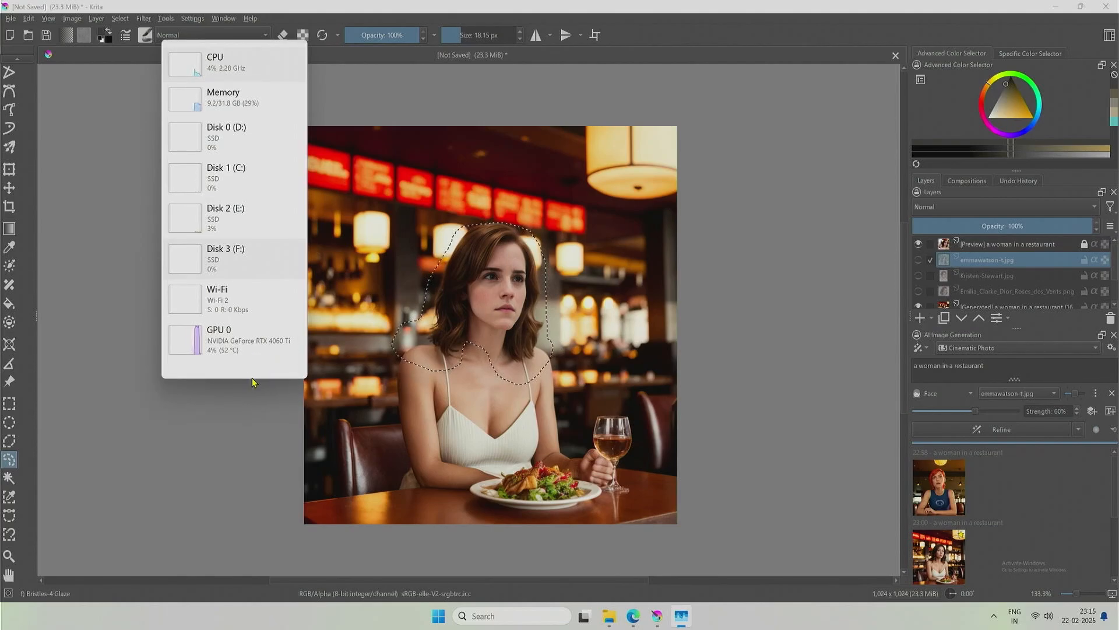
Return to Krita, clear the head selection and compare the refined face variants by previewing them from the history.
{"action": "left_click", "coordinate": [204, 453]}
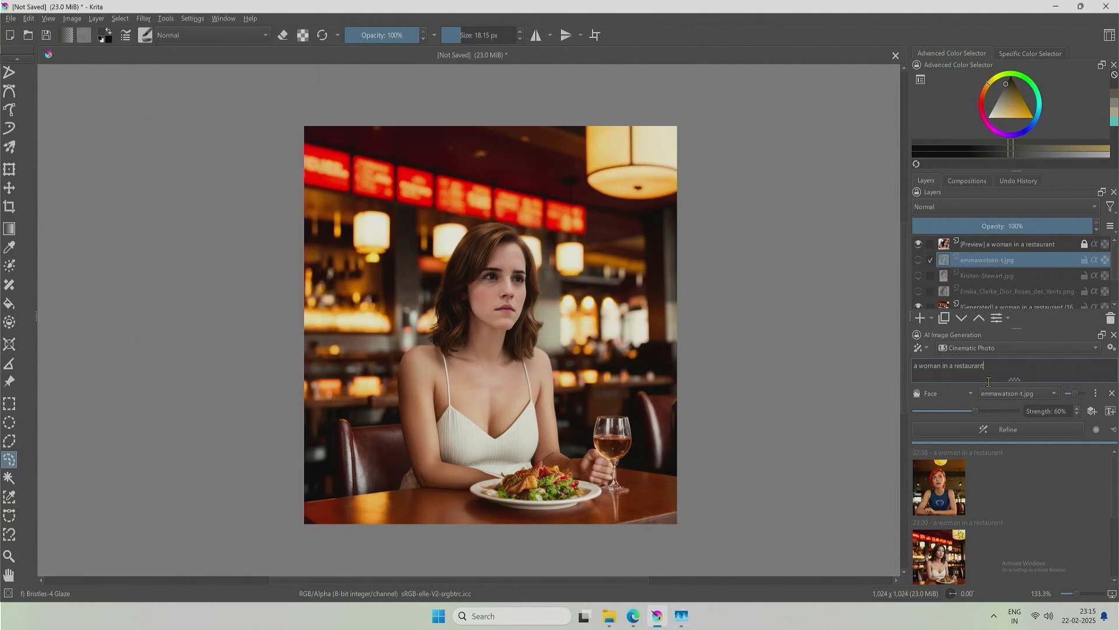
{"action": "scroll", "coordinate": [995, 547], "scroll_direction": "down", "scroll_amount": 1}
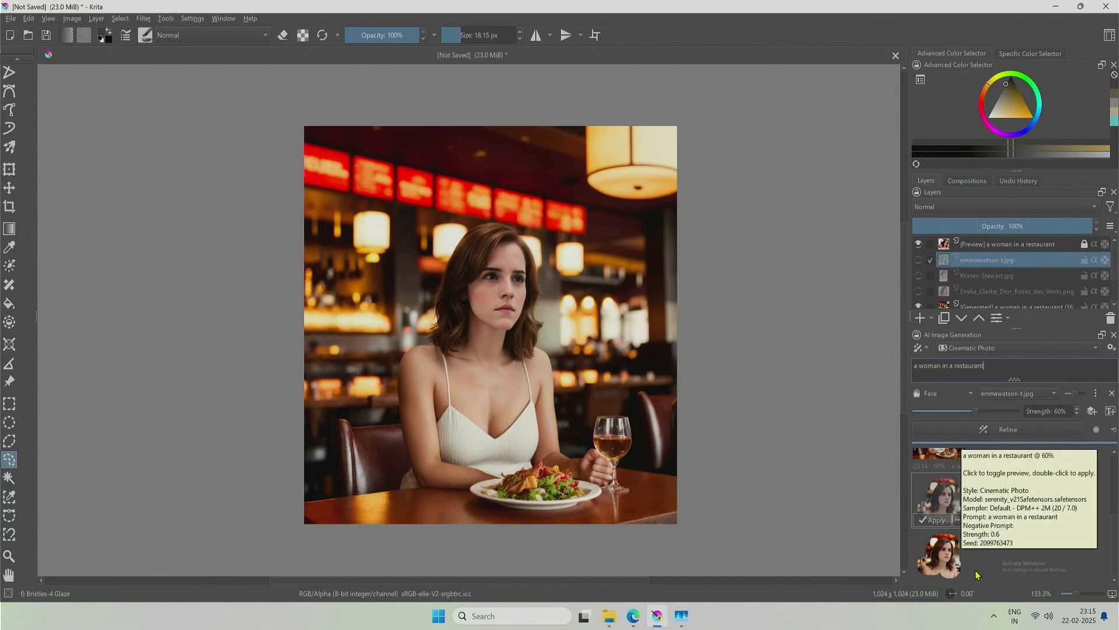
{"action": "left_click", "coordinate": [990, 554]}
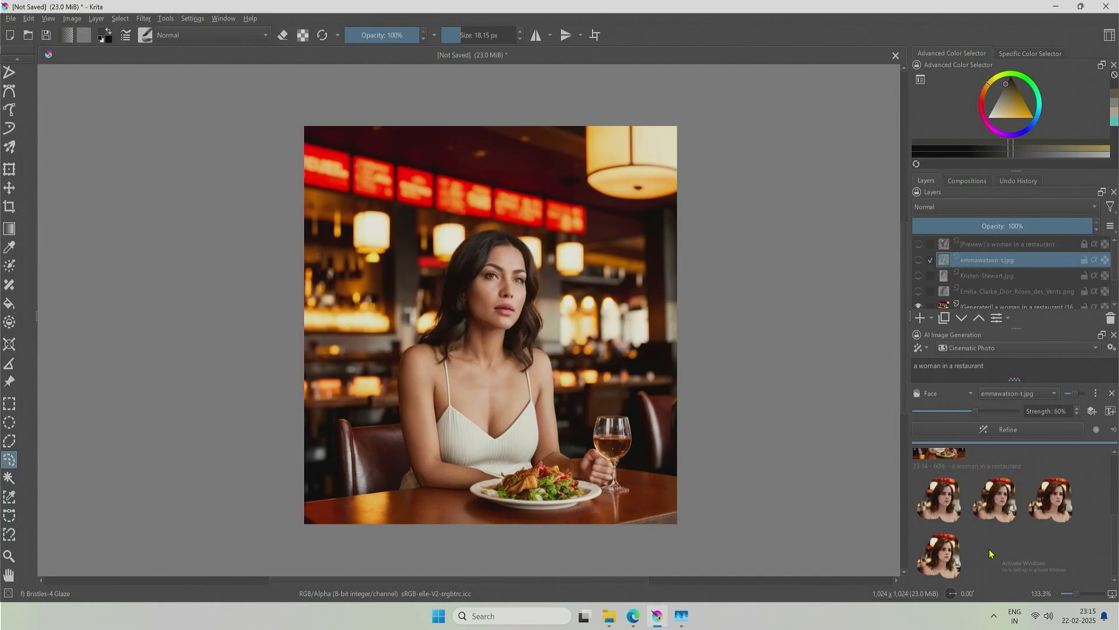
{"action": "left_click", "coordinate": [953, 500]}
{"action": "left_click", "coordinate": [989, 505]}
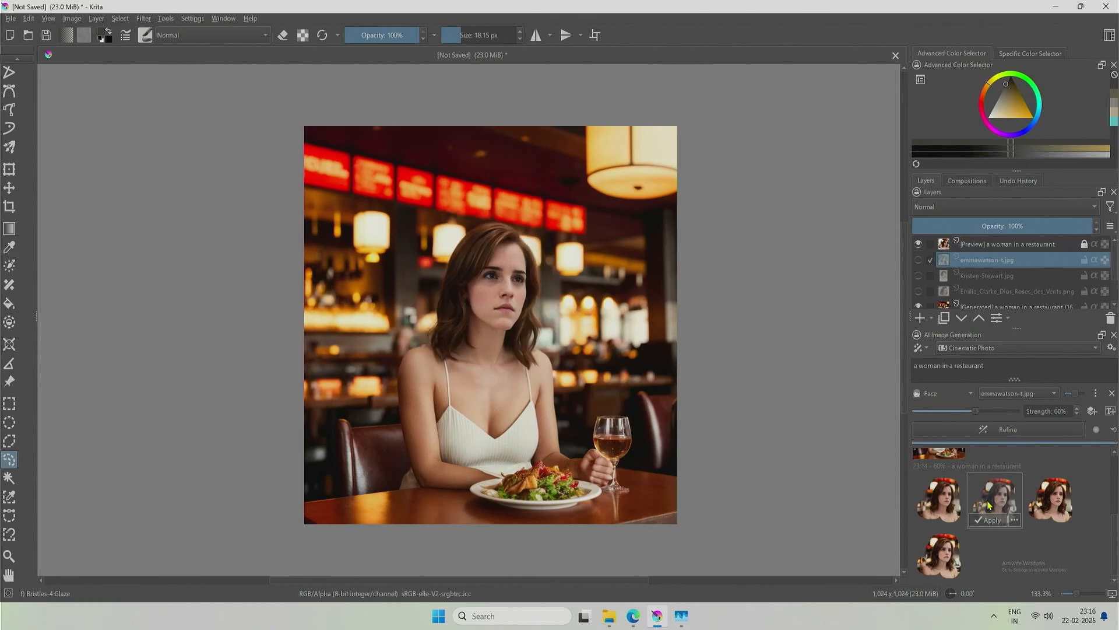
{"action": "left_click", "coordinate": [1054, 507]}
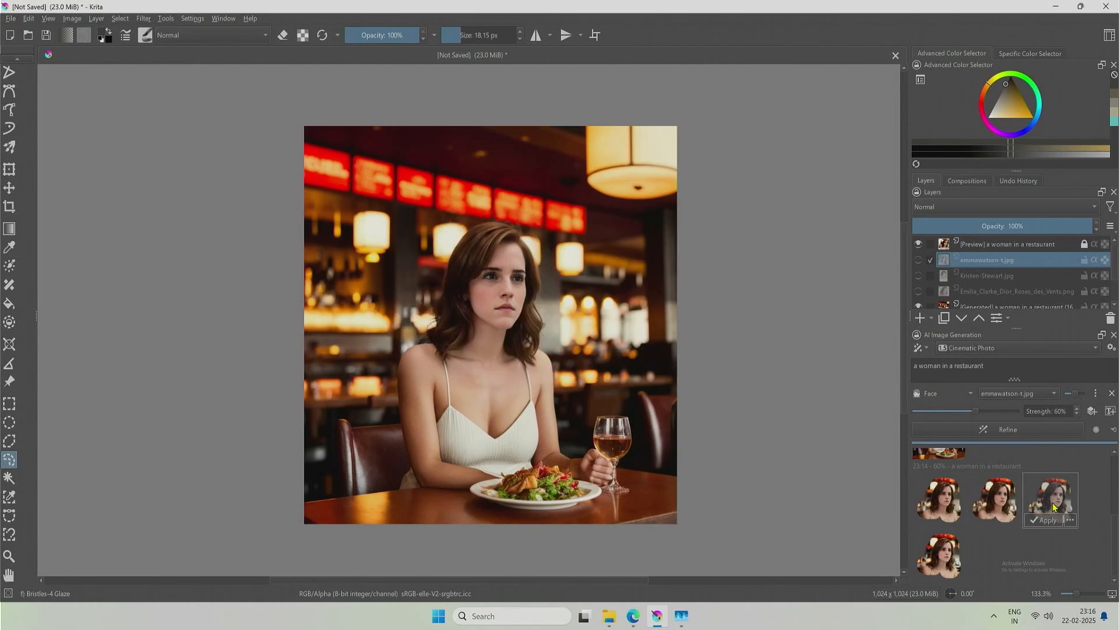
{"action": "left_click", "coordinate": [938, 502]}
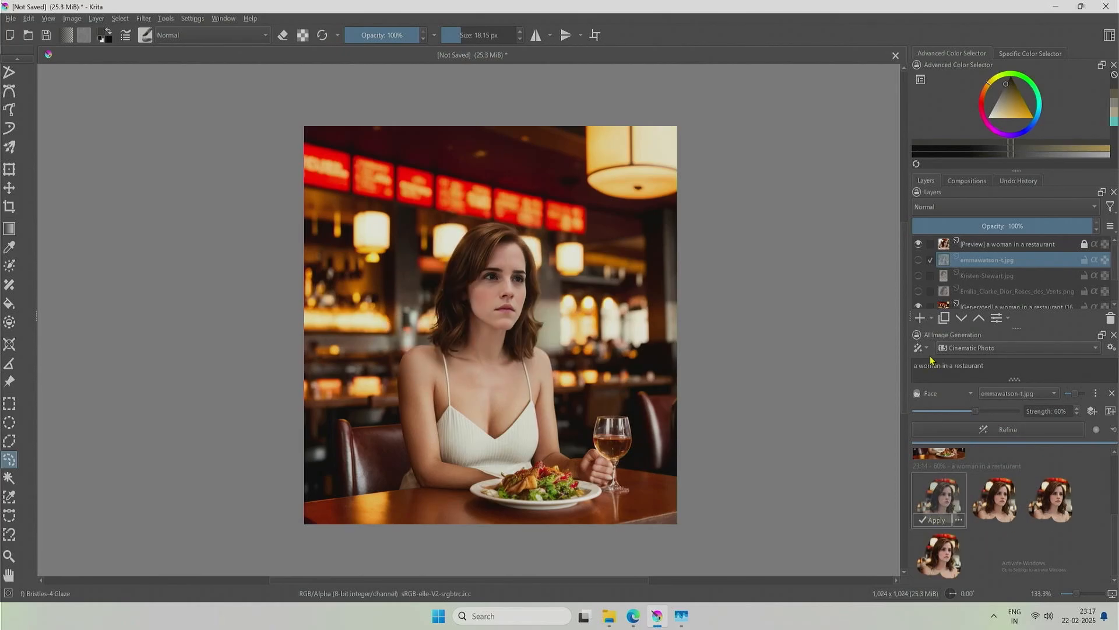
Switch the face control's source to Kristen-Stewart.jpg, refine the whole image and preview the result.
{"action": "left_click", "coordinate": [999, 394]}
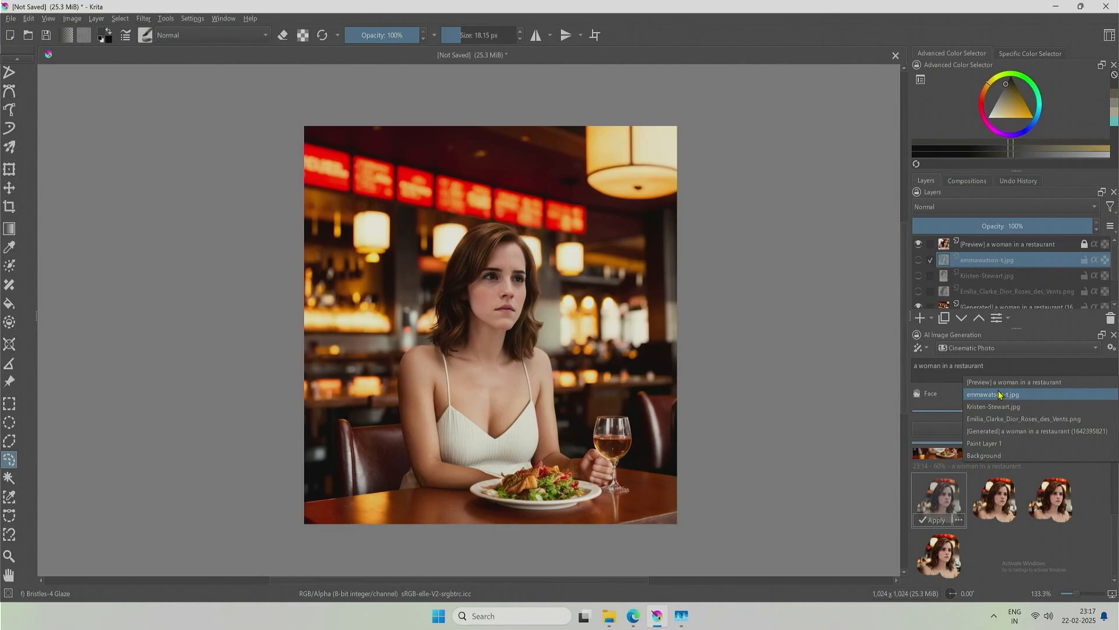
{"action": "left_click", "coordinate": [996, 407]}
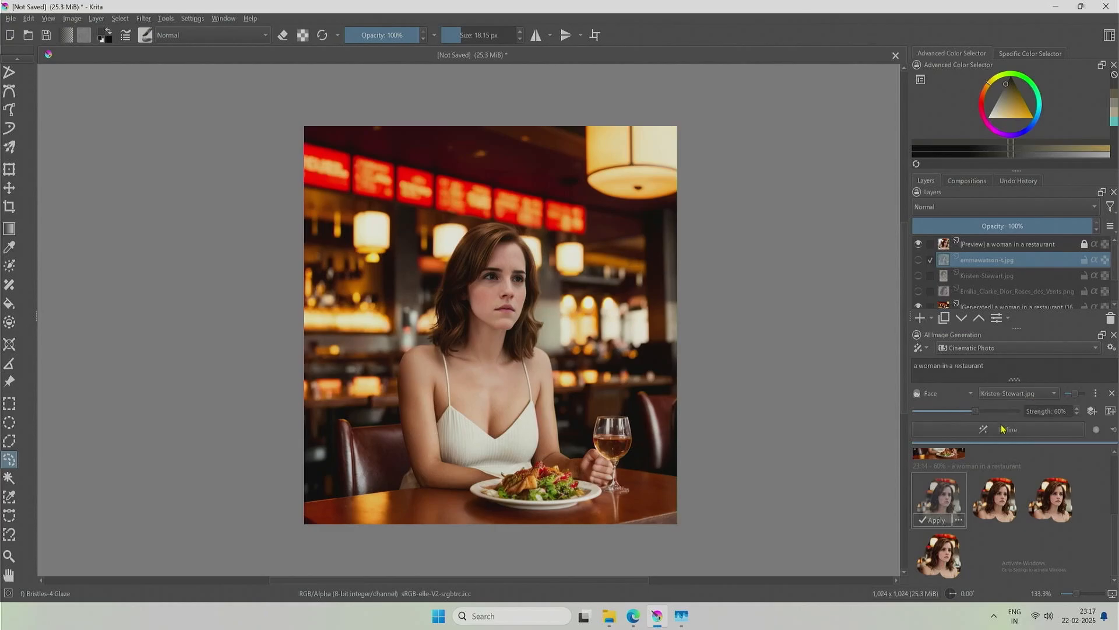
{"action": "left_click", "coordinate": [1003, 431]}
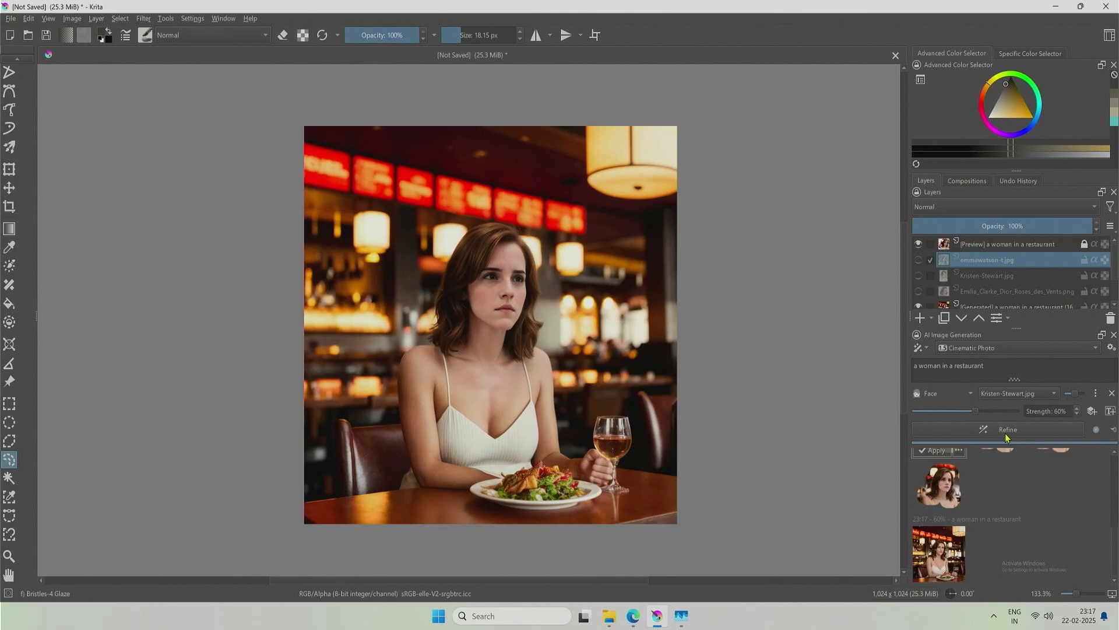
{"action": "left_click", "coordinate": [944, 556]}
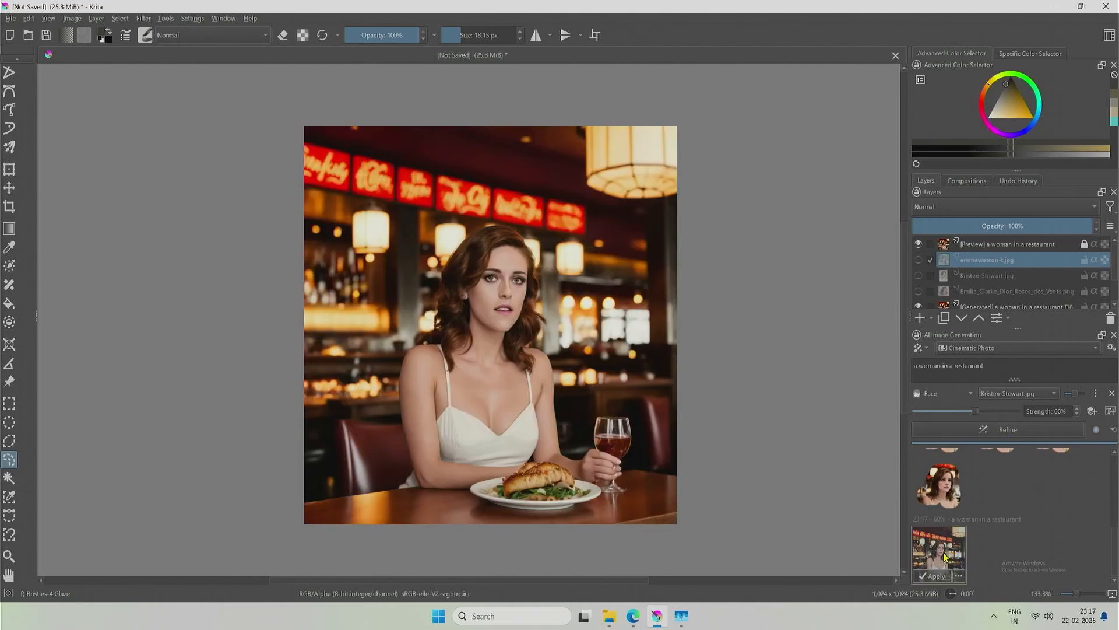
Refine the image once more with the Kristen-Stewart.jpg face reference and compare both results as previews.
{"action": "left_click", "coordinate": [1001, 431]}
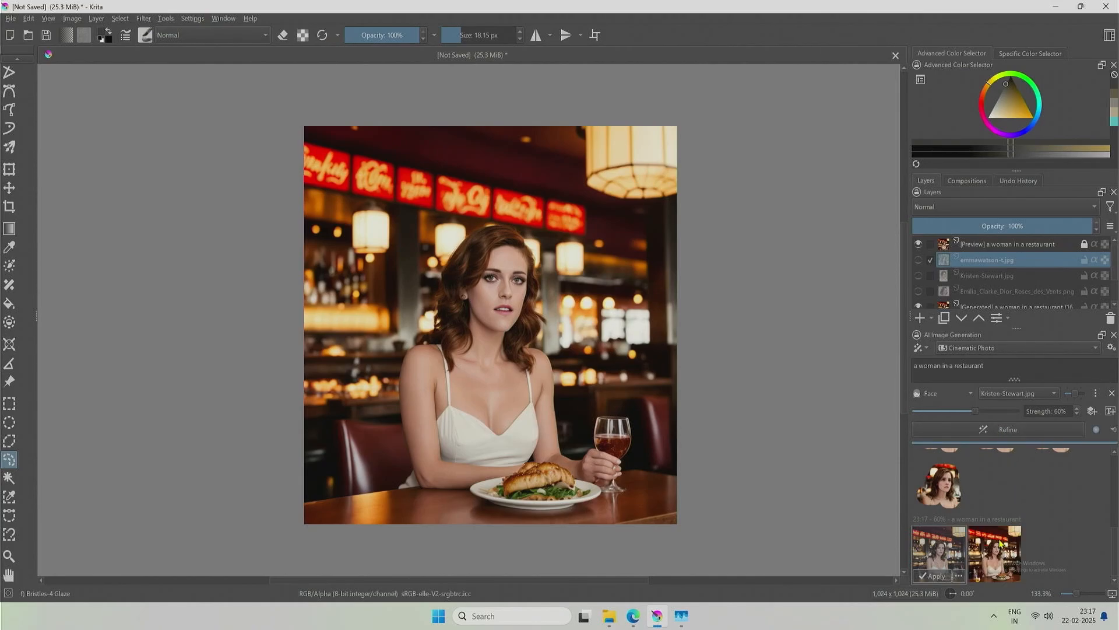
{"action": "left_click", "coordinate": [996, 548]}
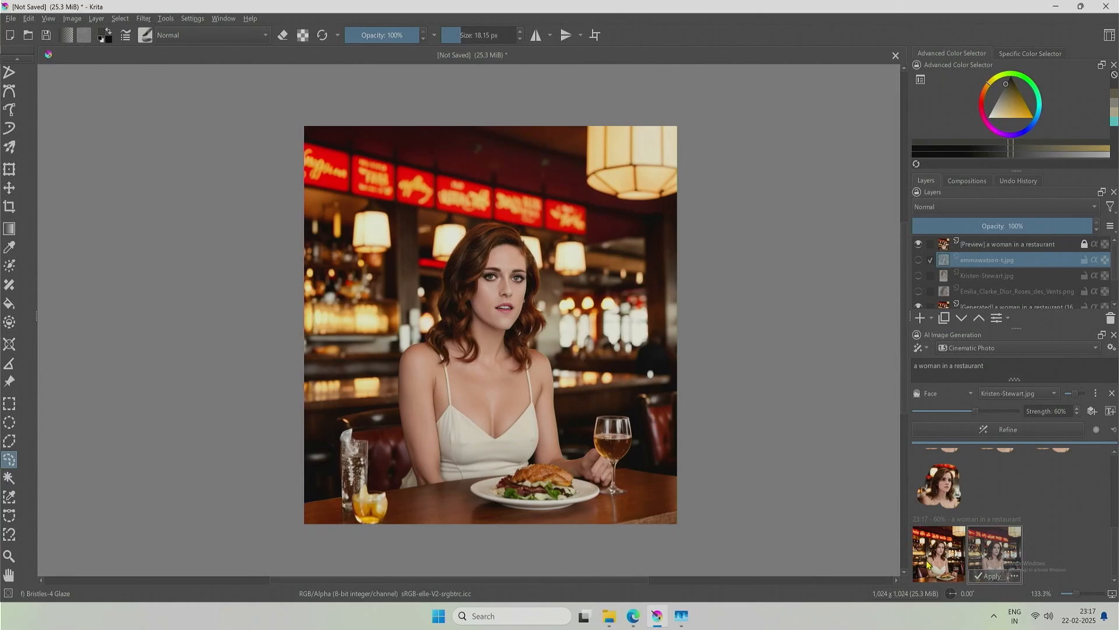
{"action": "left_click", "coordinate": [928, 561]}
{"action": "left_click", "coordinate": [989, 555]}
Switch the face control's source to Emilia_Clarke_Dior_Roses_des_Vents.png, refine the image and preview the result.
{"action": "left_click", "coordinate": [1016, 394]}
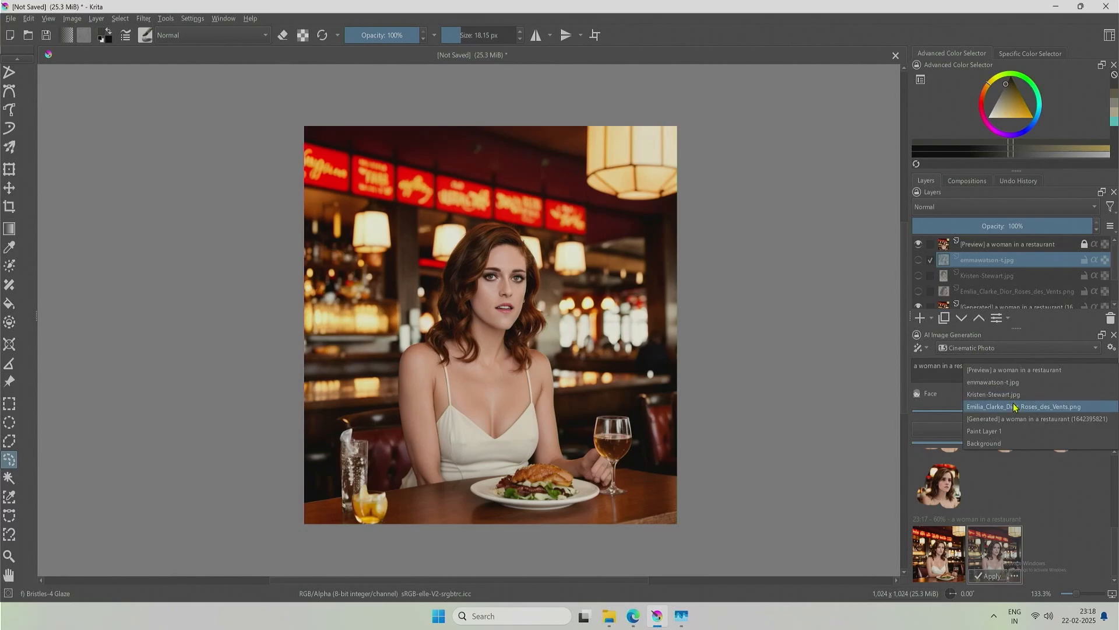
{"action": "left_click", "coordinate": [1015, 407]}
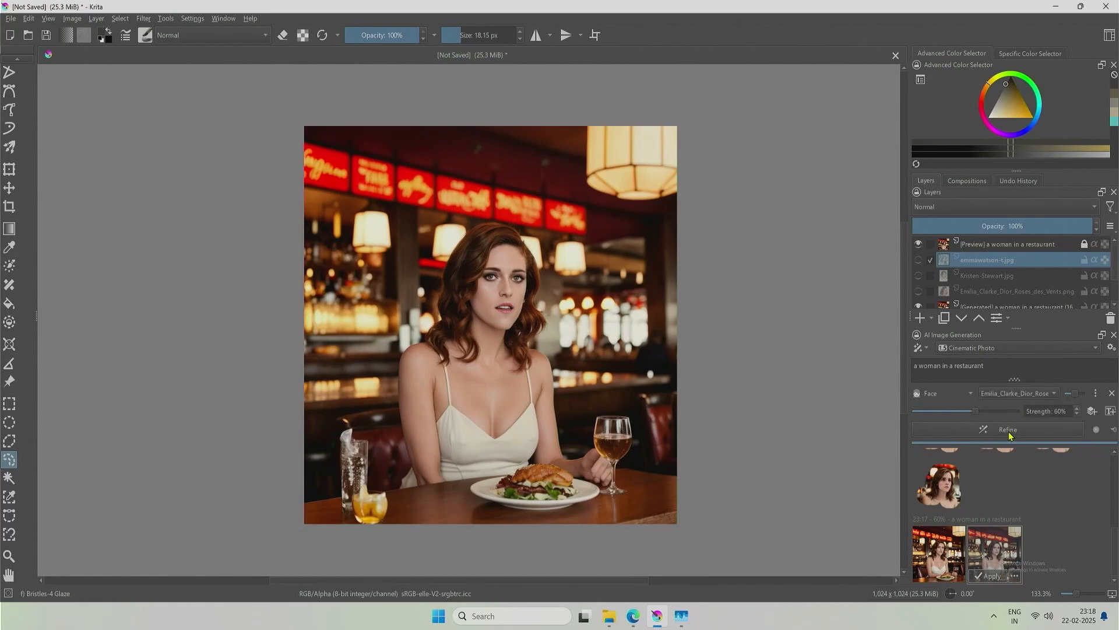
{"action": "left_click", "coordinate": [1010, 433]}
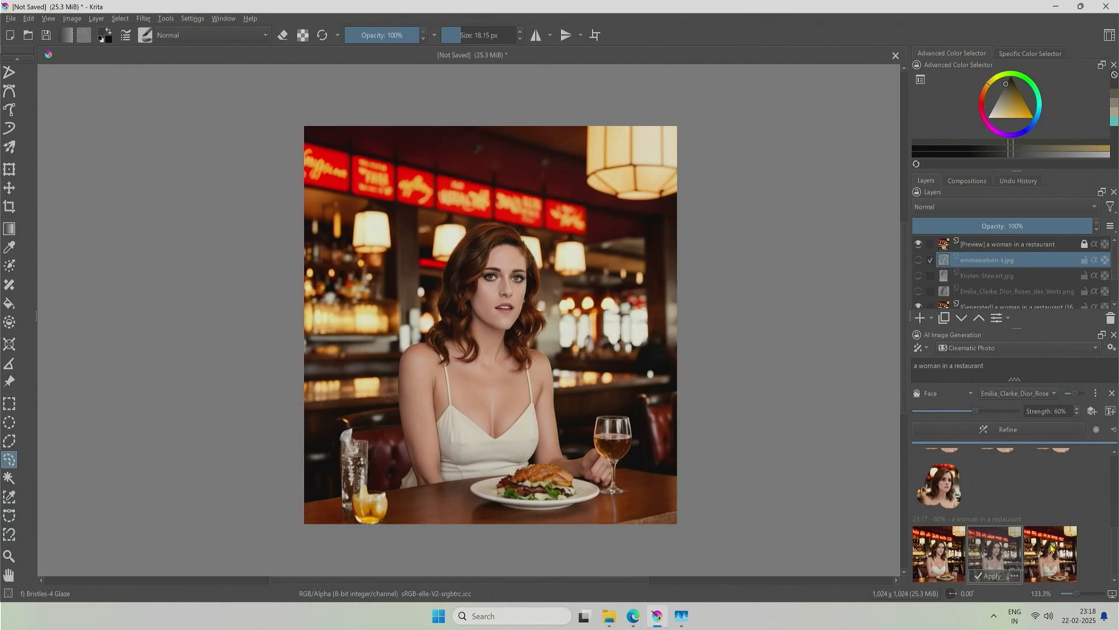
{"action": "left_click", "coordinate": [1048, 558]}
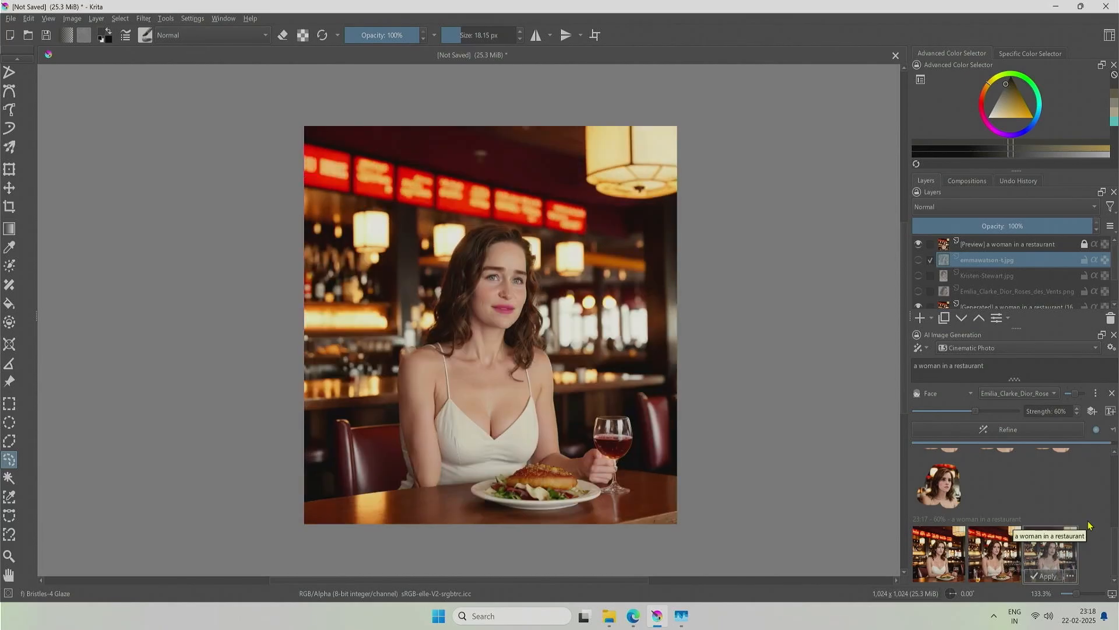
Compare the other refined variants from the history, including the earlier Kristen-Stewart.jpg result, by previewing them on the canvas.
{"action": "left_click", "coordinate": [917, 553]}
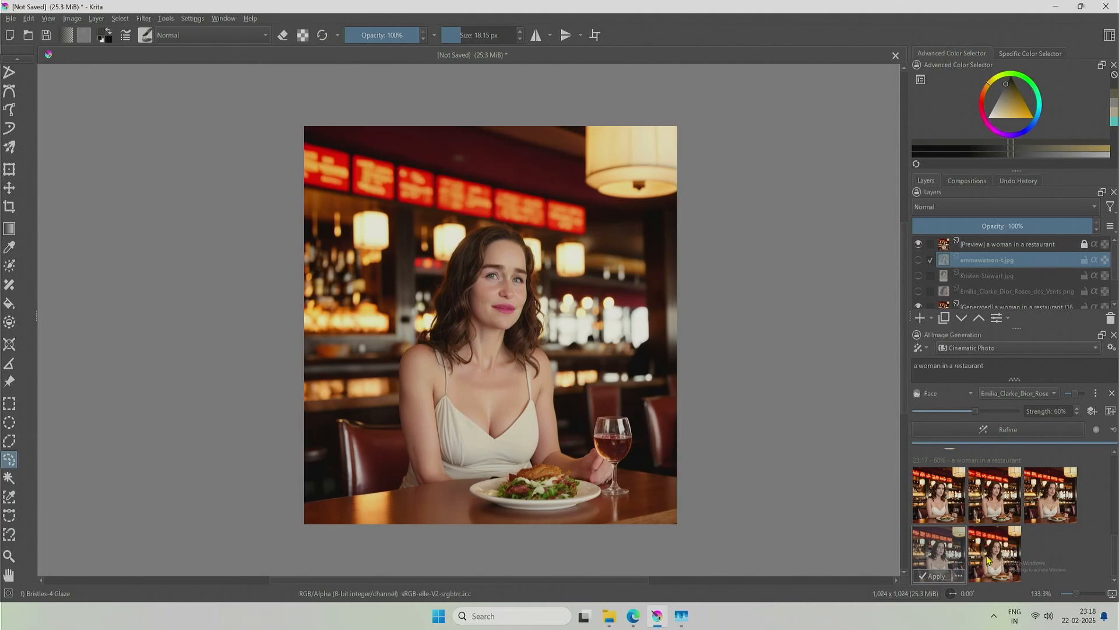
{"action": "left_click", "coordinate": [995, 557]}
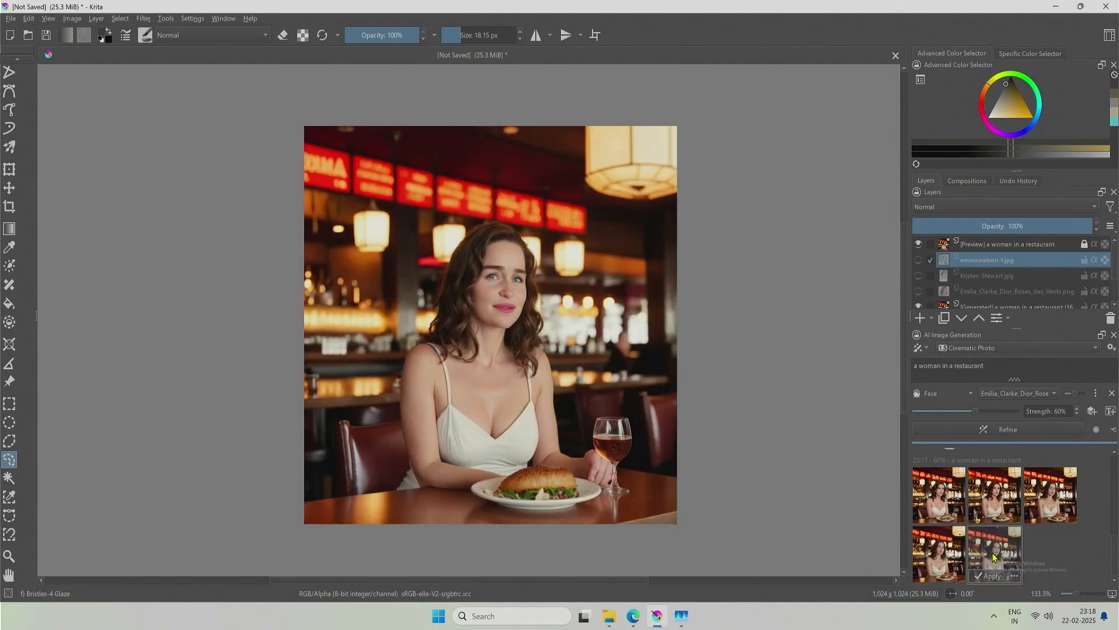
{"action": "left_click", "coordinate": [933, 520]}
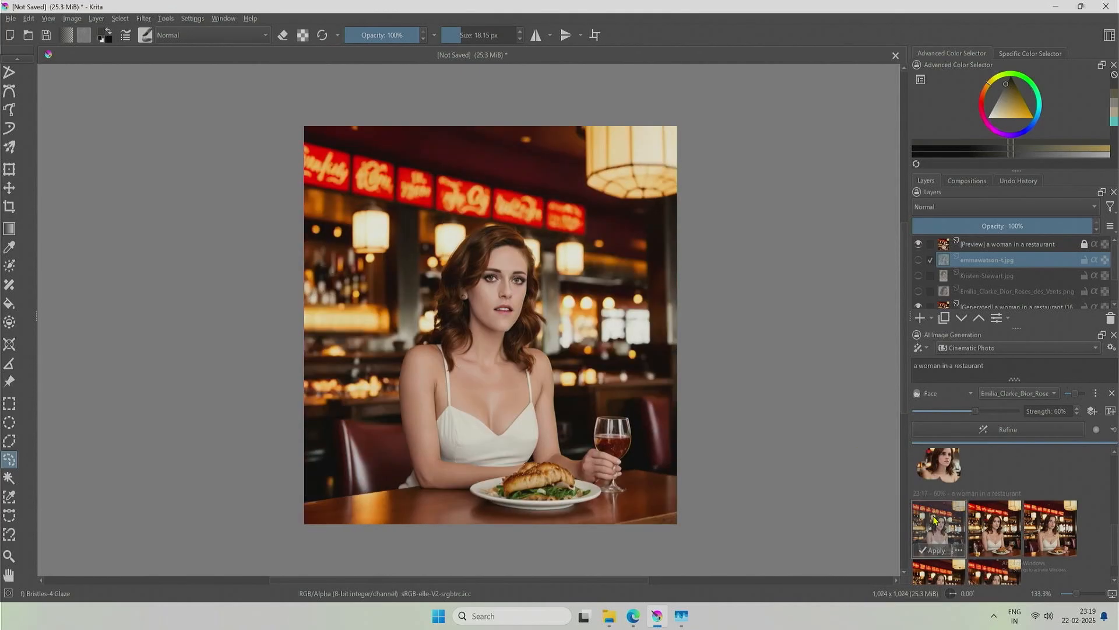
{"action": "left_click", "coordinate": [987, 552]}
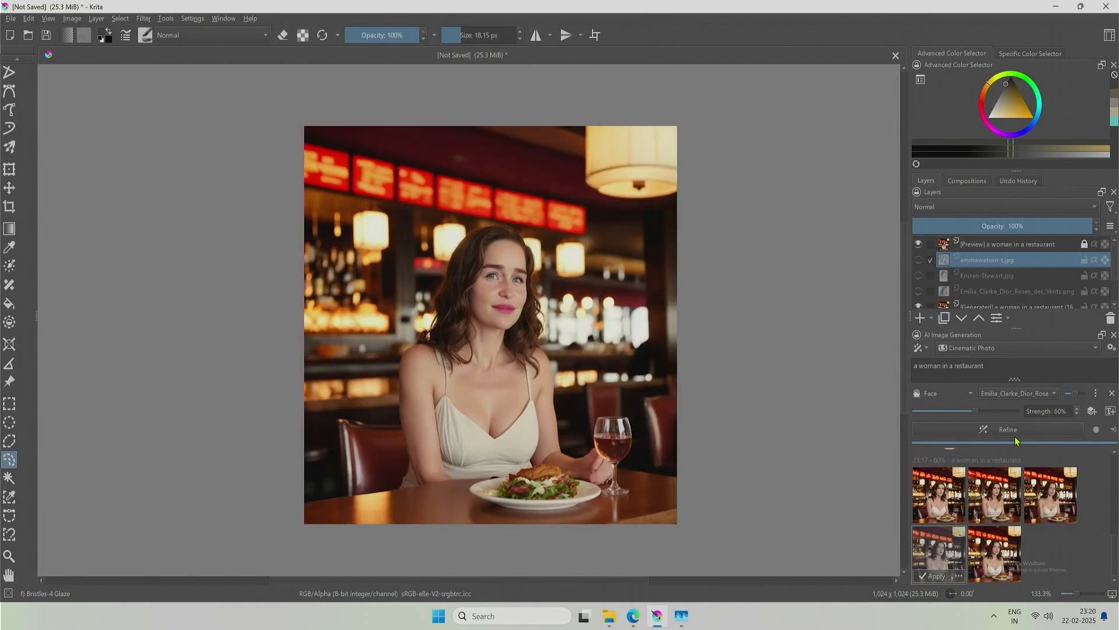
Switch the generation style to Cinematic Photo (XL), refine the image with the face reference and preview the new results.
{"action": "left_click", "coordinate": [1008, 350]}
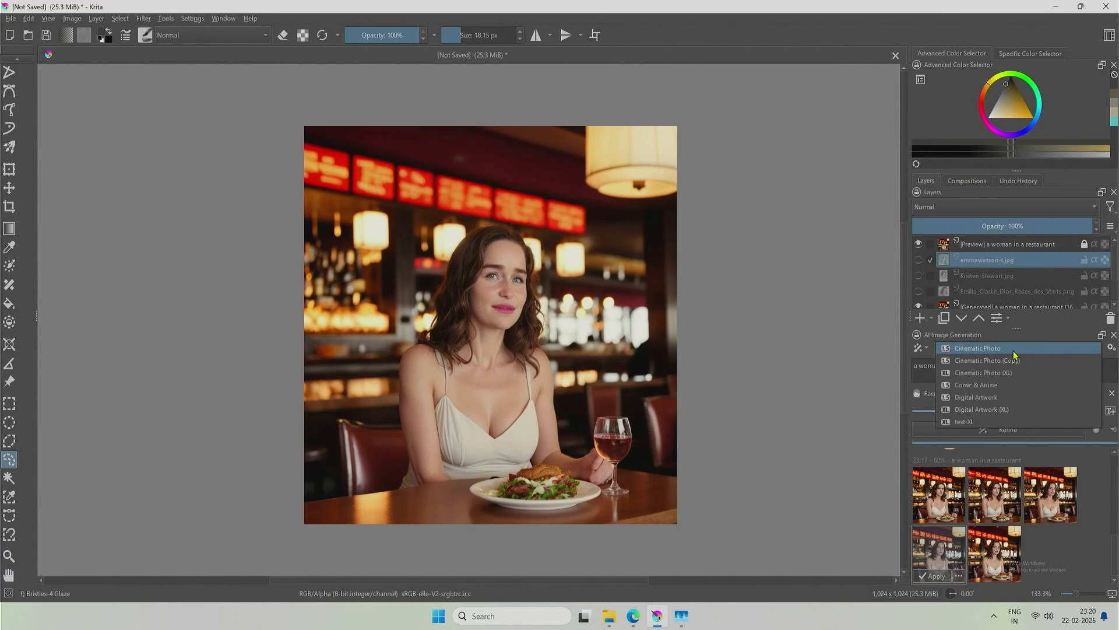
{"action": "left_click", "coordinate": [1000, 373]}
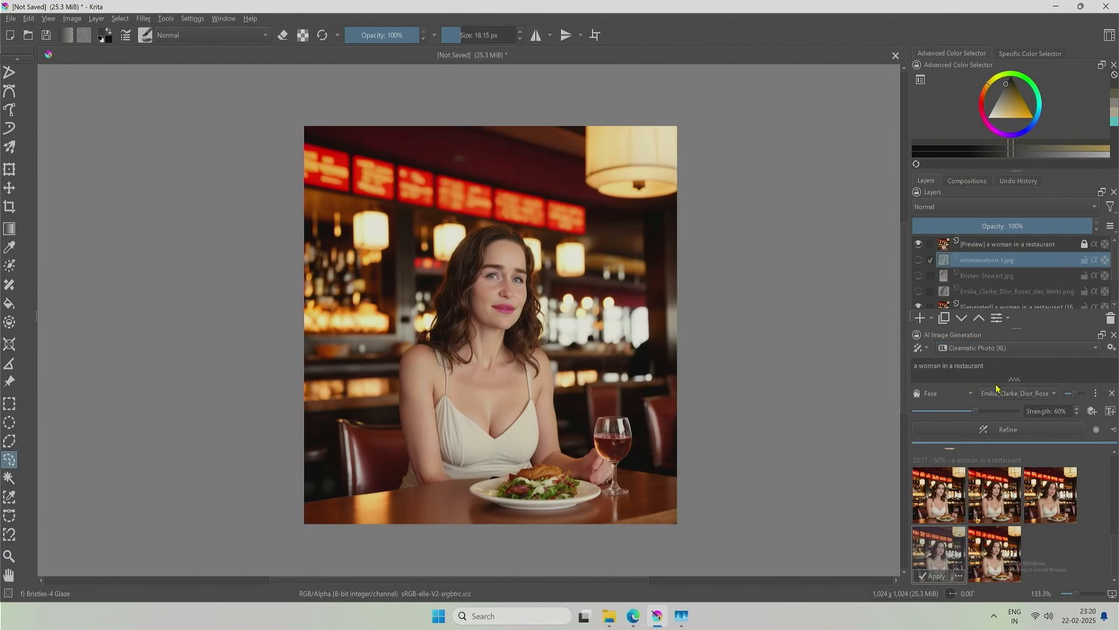
{"action": "left_click", "coordinate": [985, 430]}
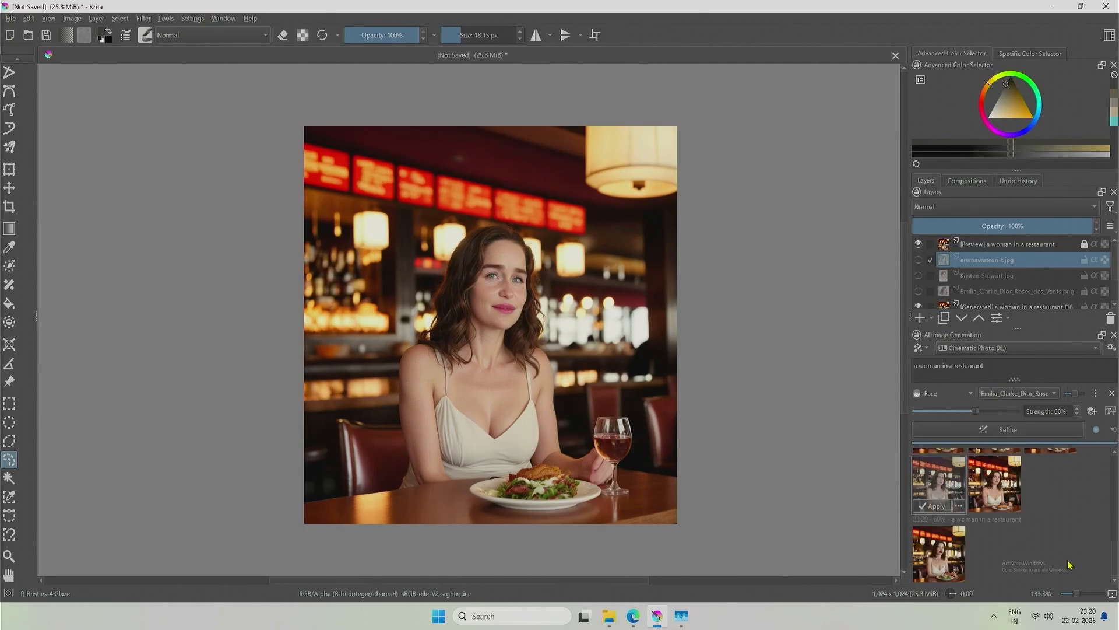
{"action": "left_click", "coordinate": [947, 552]}
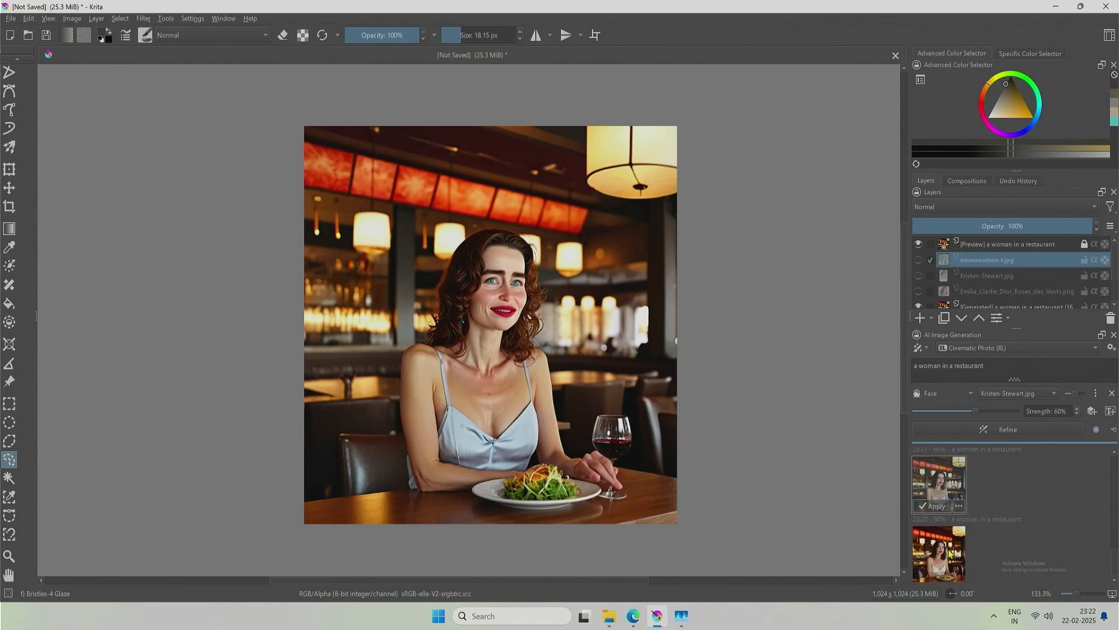
{"action": "left_click", "coordinate": [937, 555]}
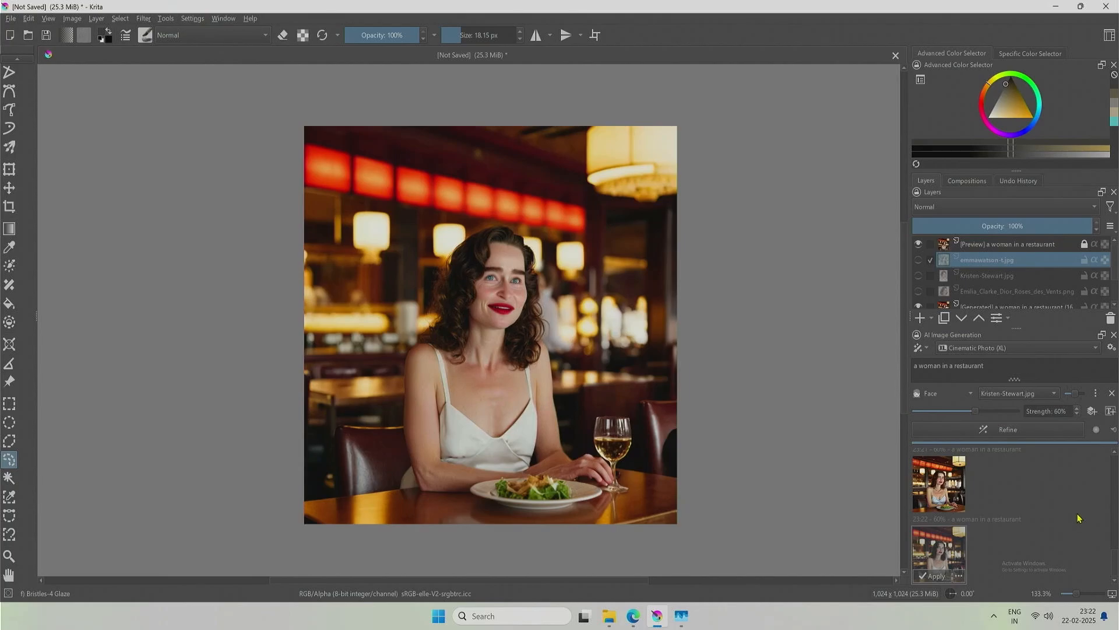